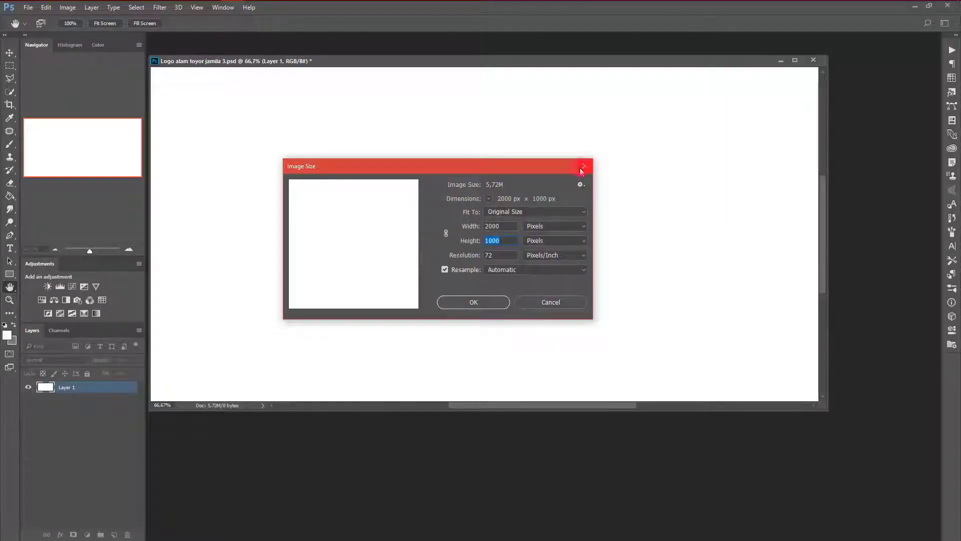
Step: Close the Image Size dialog and dock the 2000 × 1000 px document as a tab
left_click(582, 168)
left_click_drag(395, 61, 392, 39)
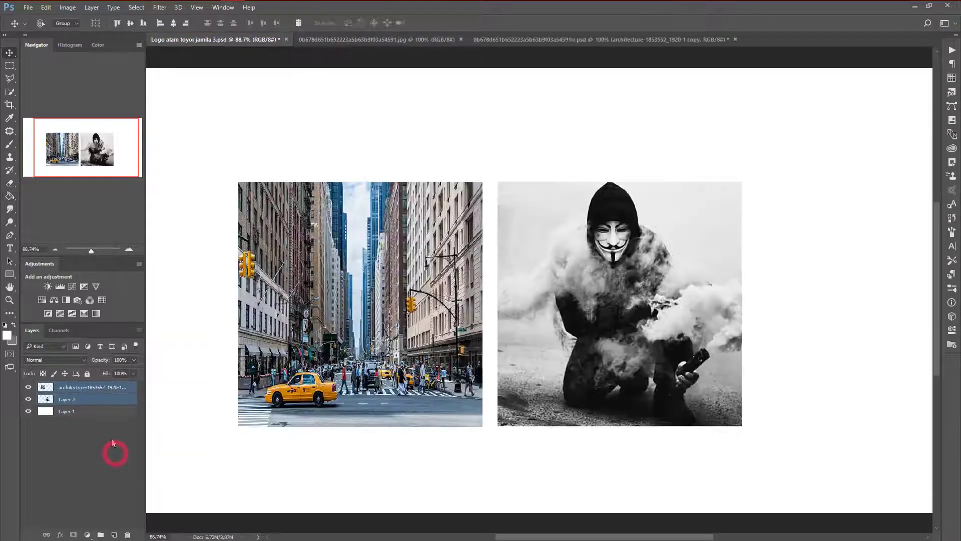
Step: Slide the smoke figure left and the city photo right so the two overlap
left_click(80, 401)
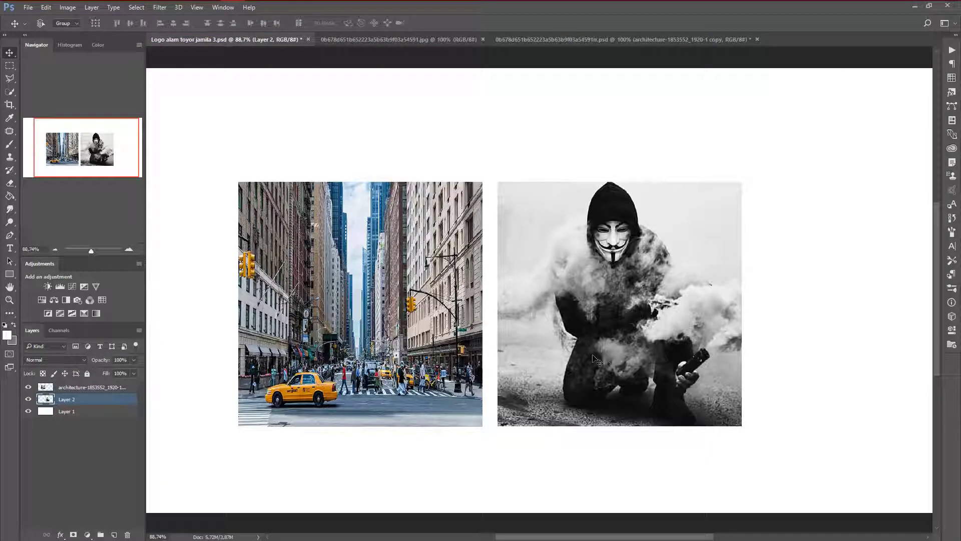
left_click_drag(572, 350, 462, 345)
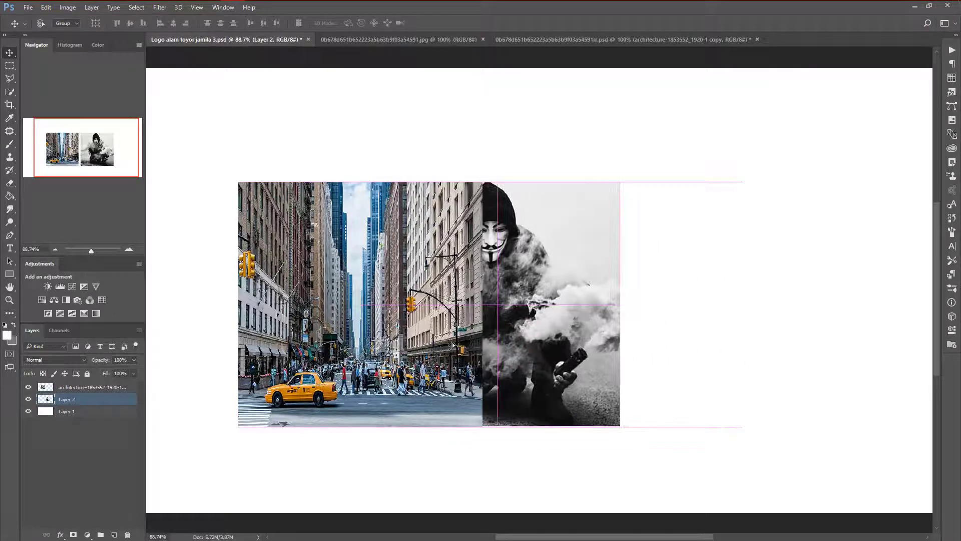
left_click(100, 387)
left_click_drag(337, 317, 489, 321)
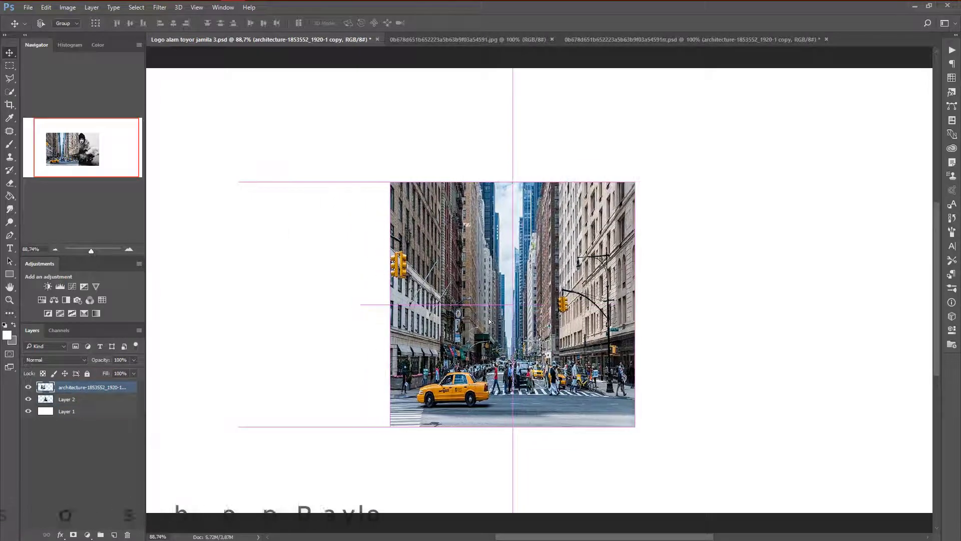
Step: Set Layer 2 to Lighten blend mode and move it above the city layer
scroll(490, 321, "up", 2)
left_click(67, 399)
left_click(55, 359)
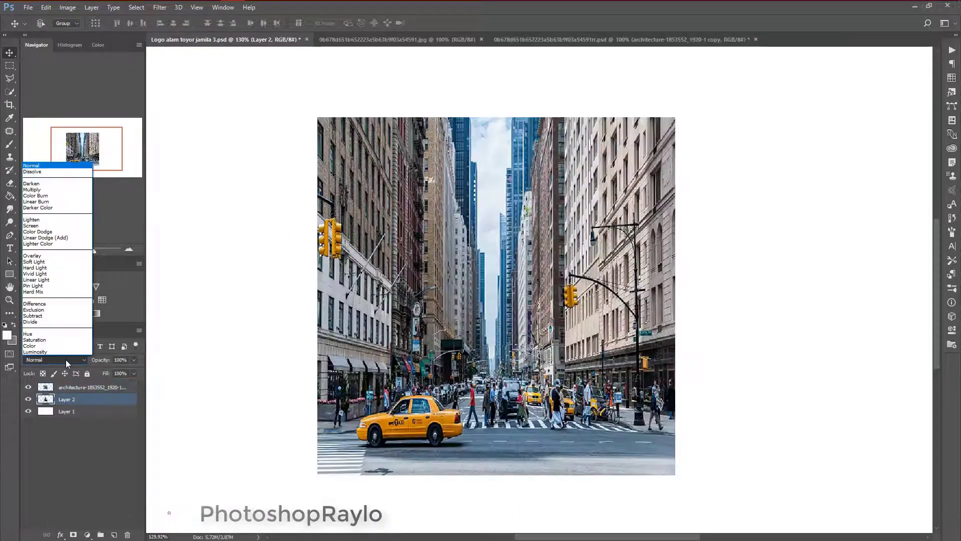
left_click(31, 220)
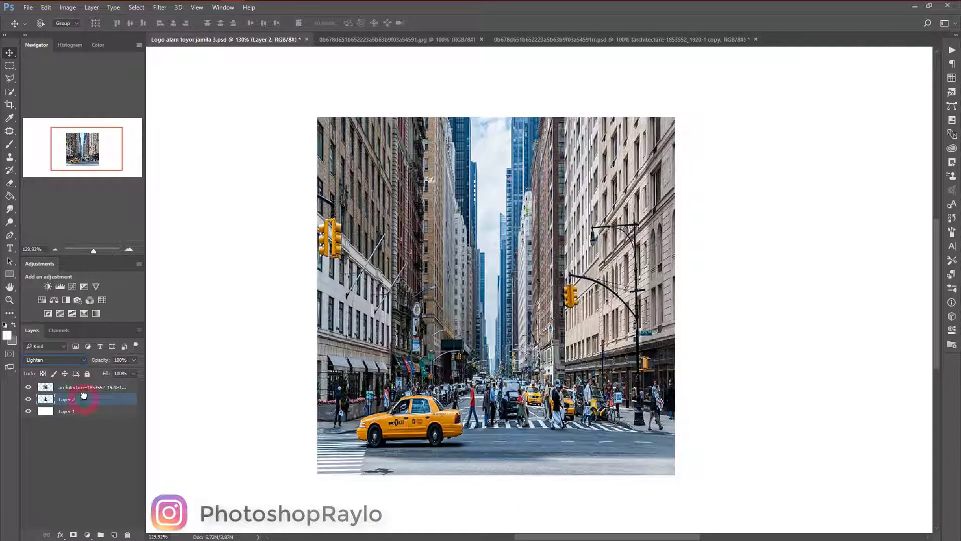
left_click_drag(82, 387, 83, 389)
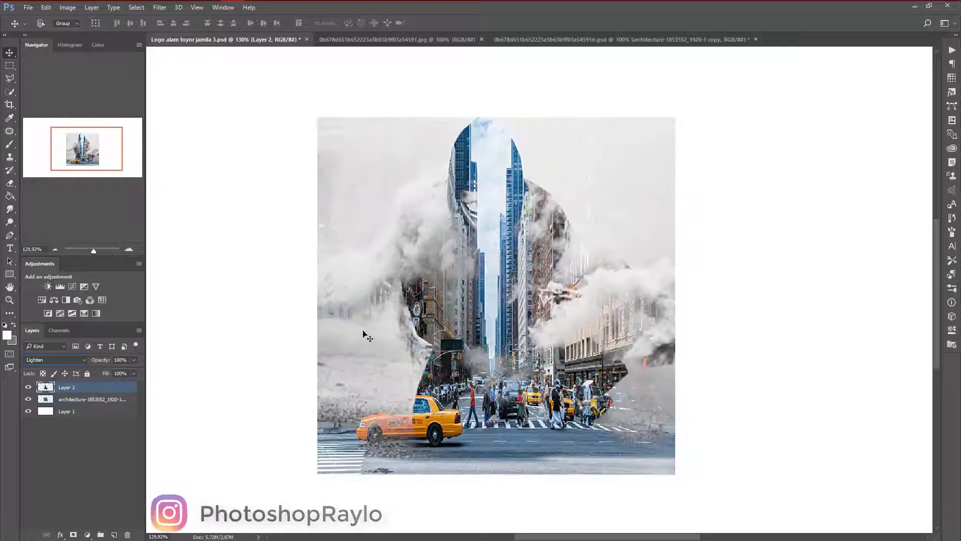
Step: Erase the smoke over the taxi, the right-side street and the centre crowd
key("e")
mouse_move(461, 365)
left_mouse_down()
mouse_move(422, 358)
mouse_move(505, 351)
left_mouse_up()
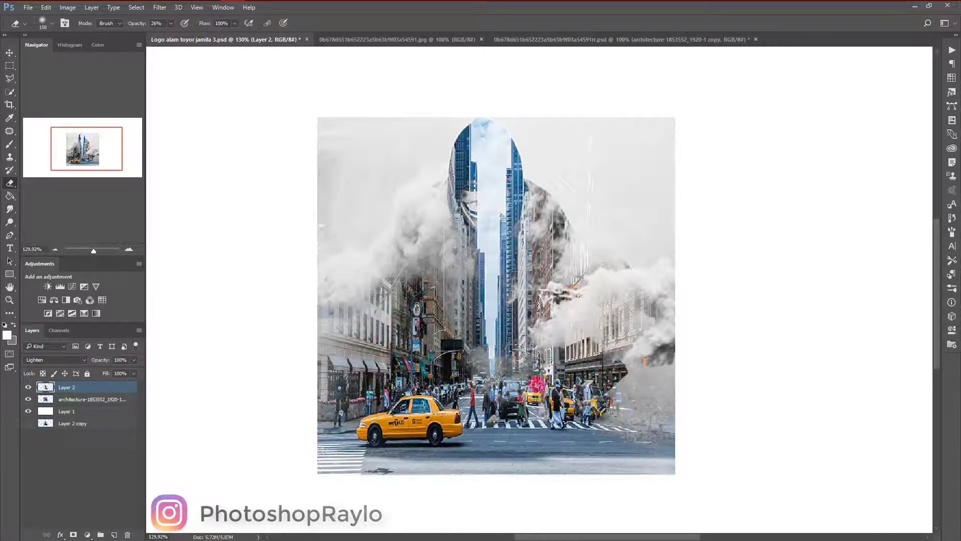
mouse_move(611, 411)
left_mouse_down()
mouse_move(506, 454)
mouse_move(417, 408)
mouse_move(637, 440)
left_mouse_up()
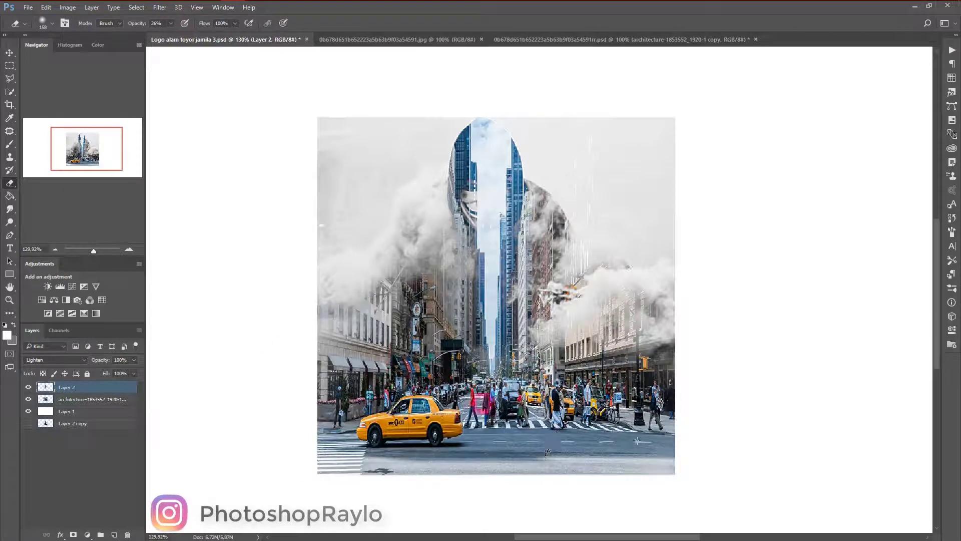
left_click(479, 383)
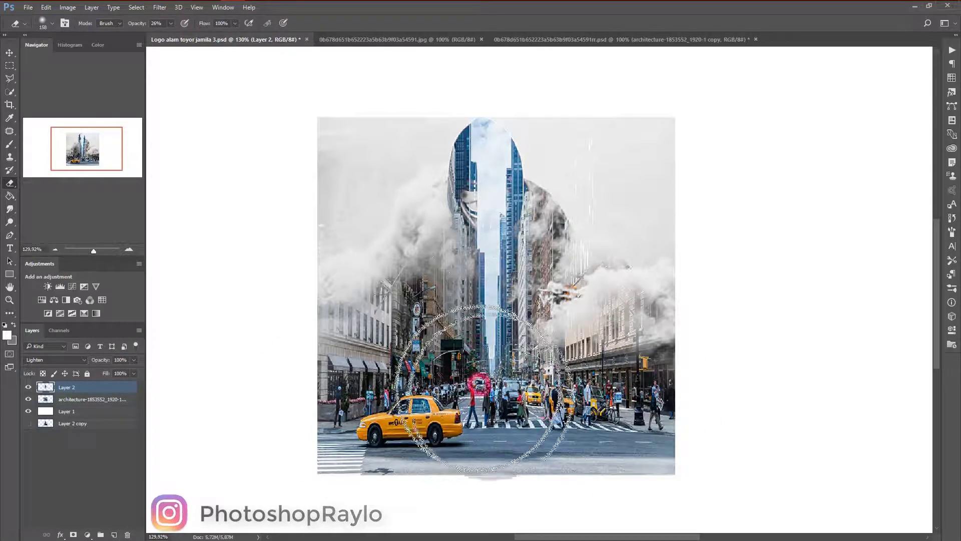
Step: Move Layer 2 below the city layer, reset it to Normal, and copy the city's right side
left_click_drag(92, 405, 96, 383)
left_click(45, 359)
left_click(44, 167)
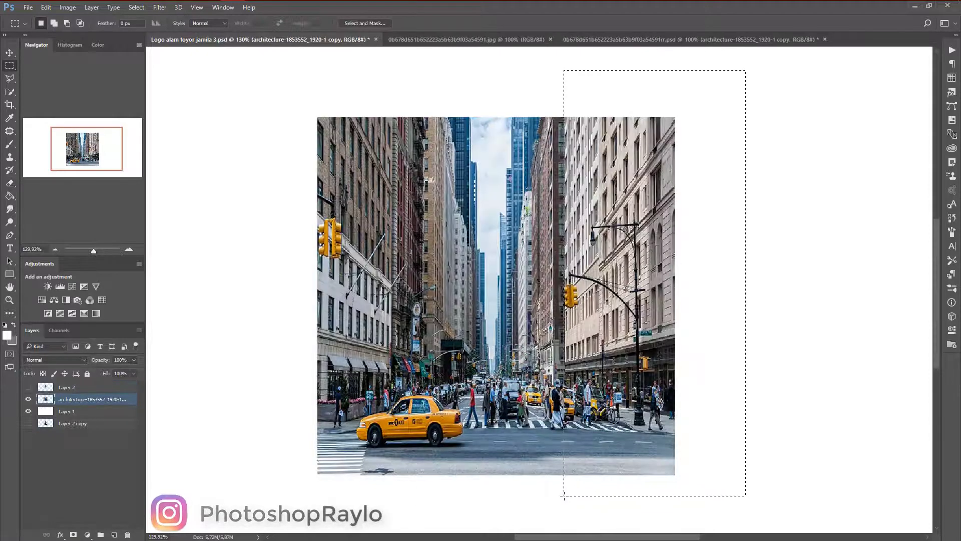
key("ctrl+c")
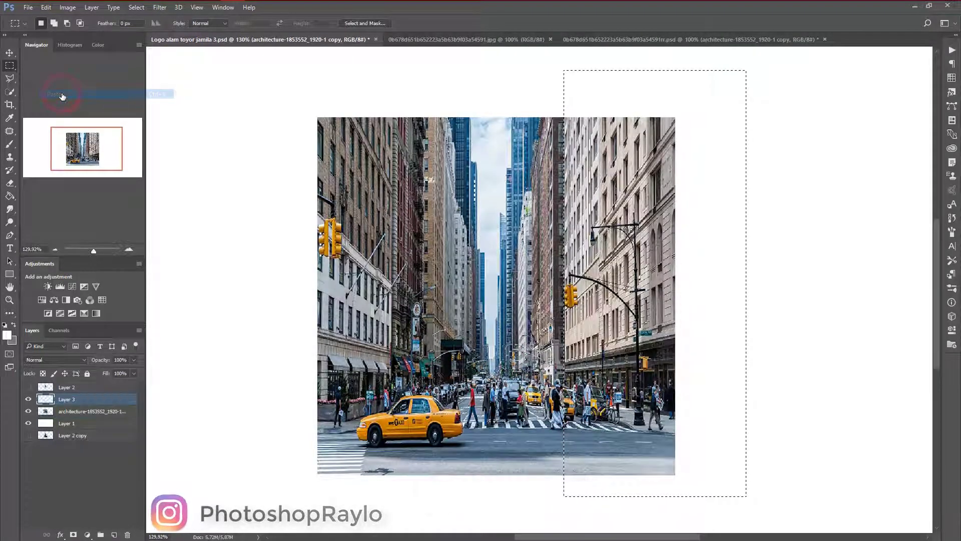
Step: Paste the street section as Layer 3, shift it left, and soften its seam with a 26% eraser
key("ctrl+v")
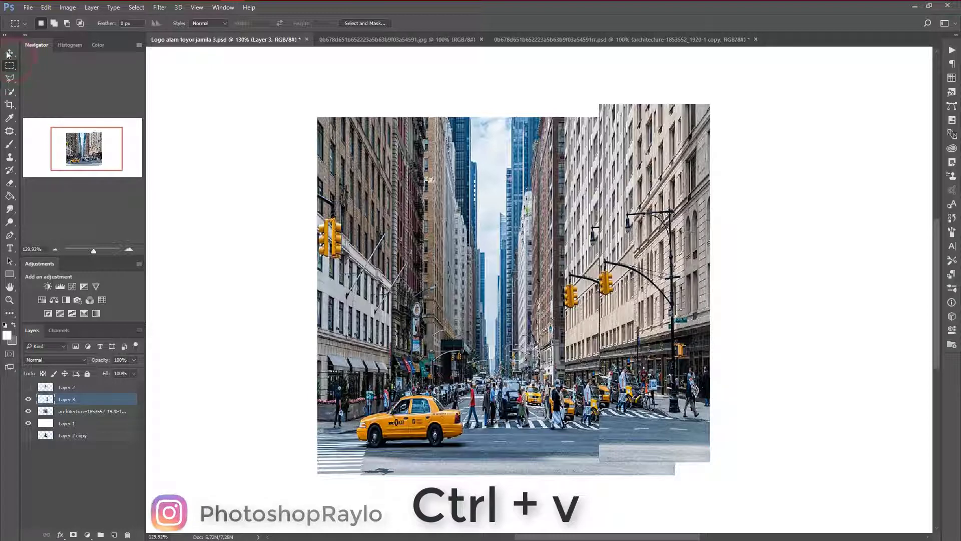
left_click(9, 52)
left_click_drag(638, 166, 605, 172)
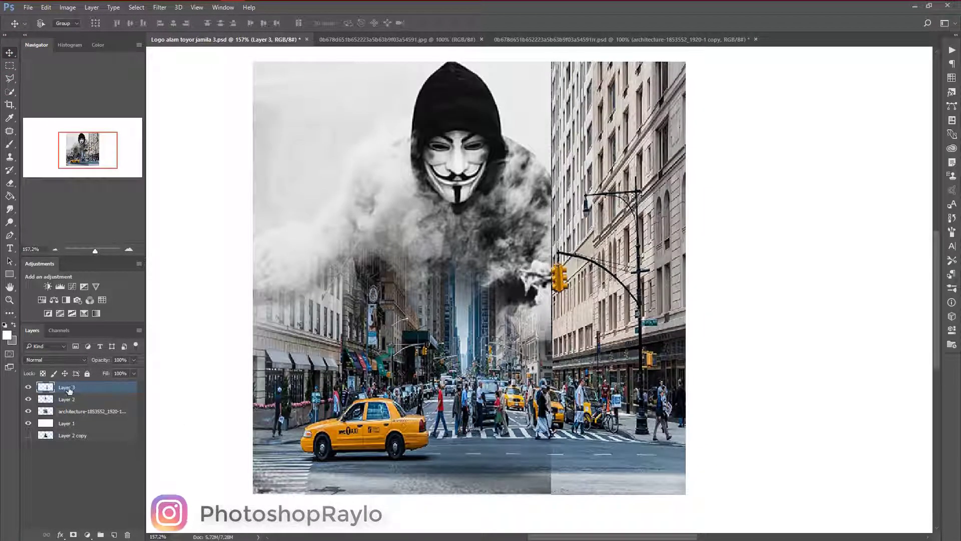
left_click(11, 186)
mouse_move(550, 481)
left_mouse_down()
mouse_move(537, 461)
mouse_move(584, 481)
left_mouse_up()
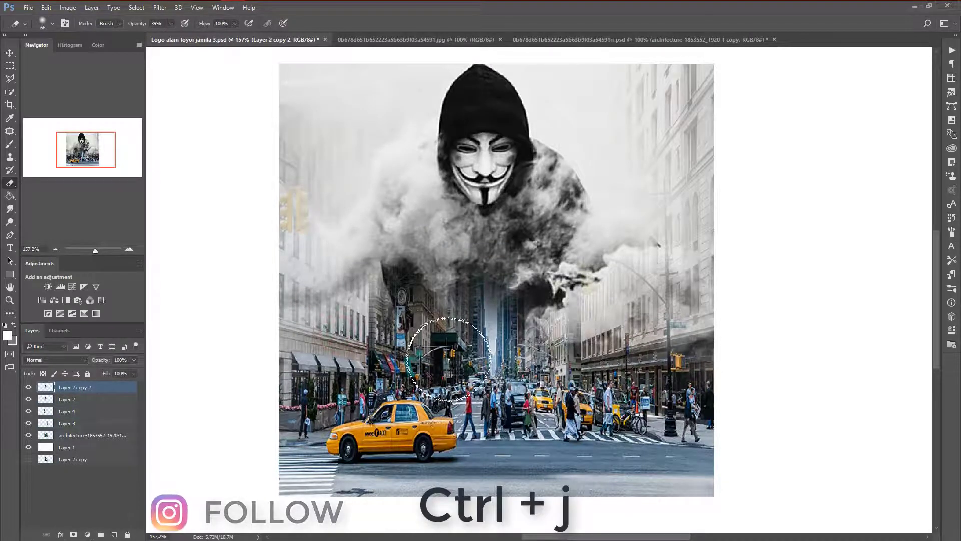
Step: Move the smoke figure layer lower on the canvas
left_click(84, 400)
left_click(11, 52)
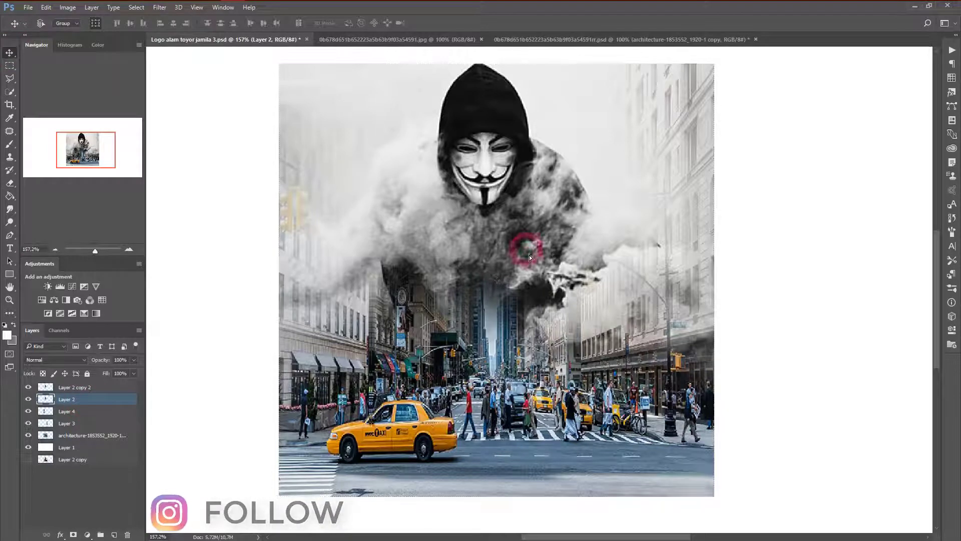
left_click_drag(529, 257, 524, 323)
Step: Erase the building tops at the top-left and top-right edges of the image
key("e")
mouse_move(300, 140)
left_mouse_down()
mouse_move(279, 135)
mouse_move(341, 122)
mouse_move(341, 141)
mouse_move(347, 122)
mouse_move(286, 140)
mouse_move(375, 129)
left_mouse_up()
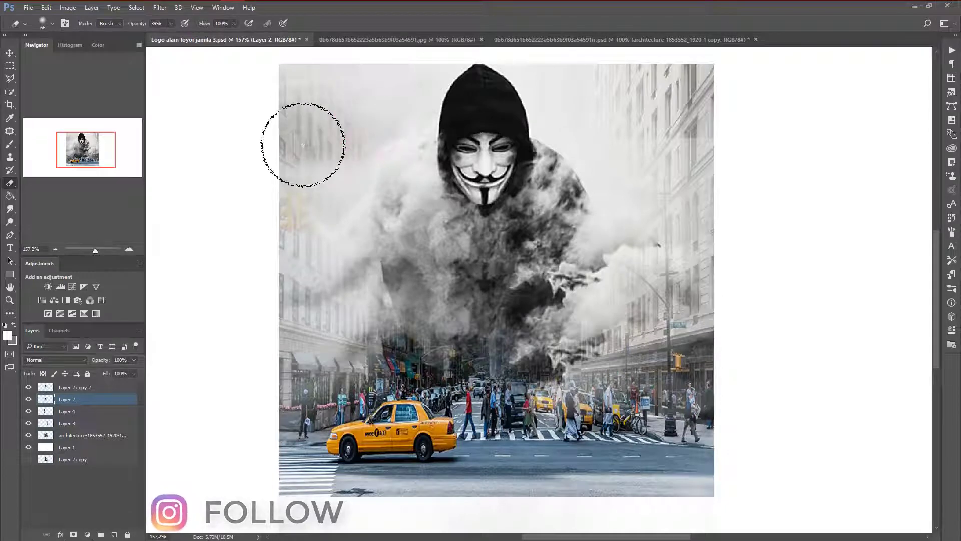
left_click_drag(671, 132, 696, 142)
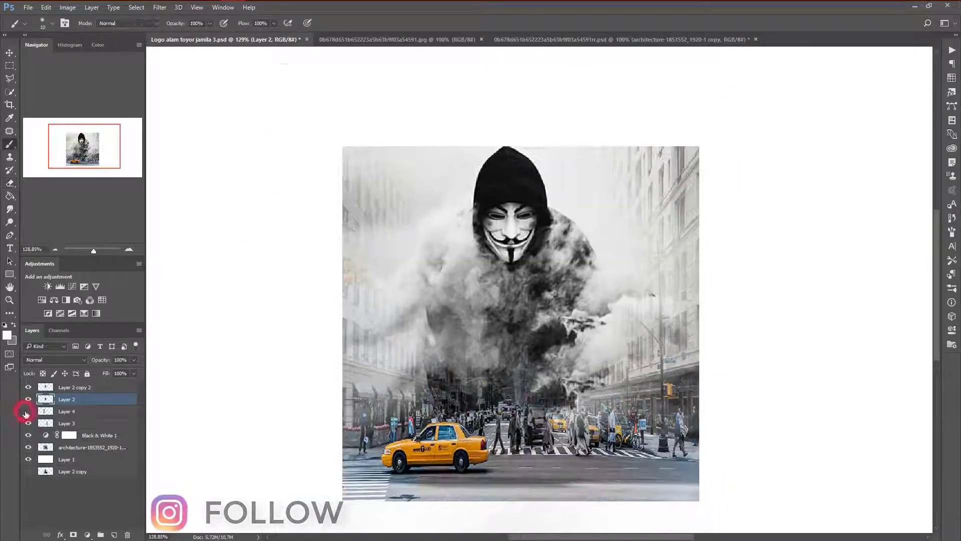
Step: Add a Black & White adjustment layer above Layer 4
left_click(28, 411)
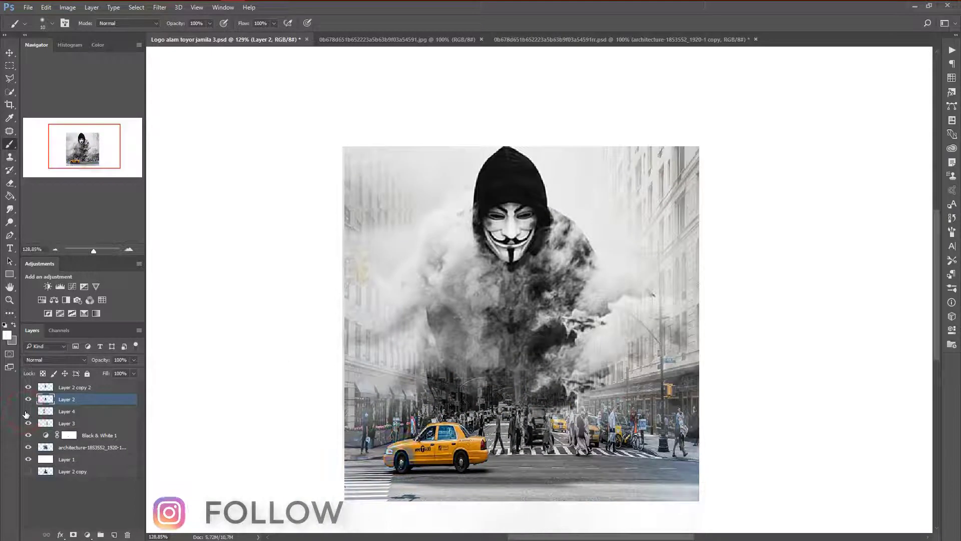
left_click(85, 411)
left_click(87, 534)
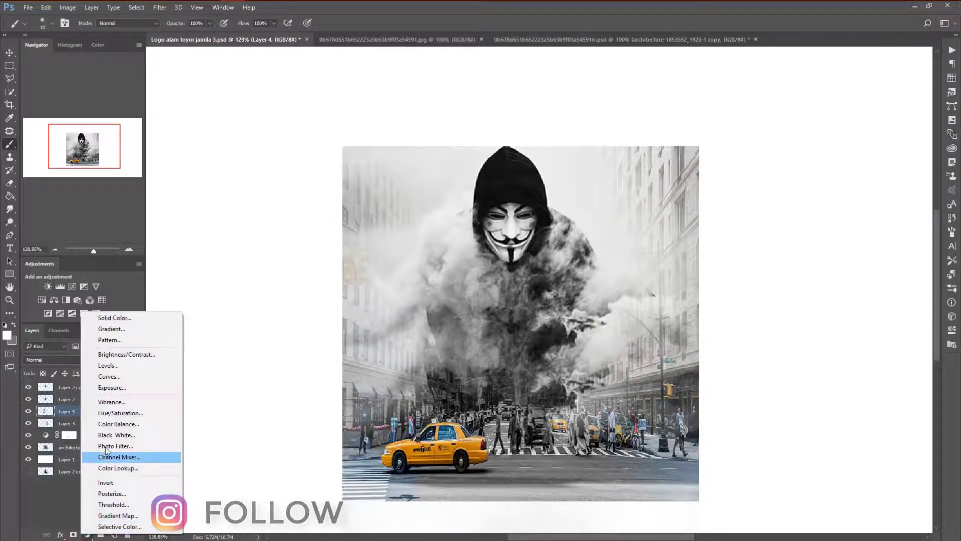
left_click(115, 435)
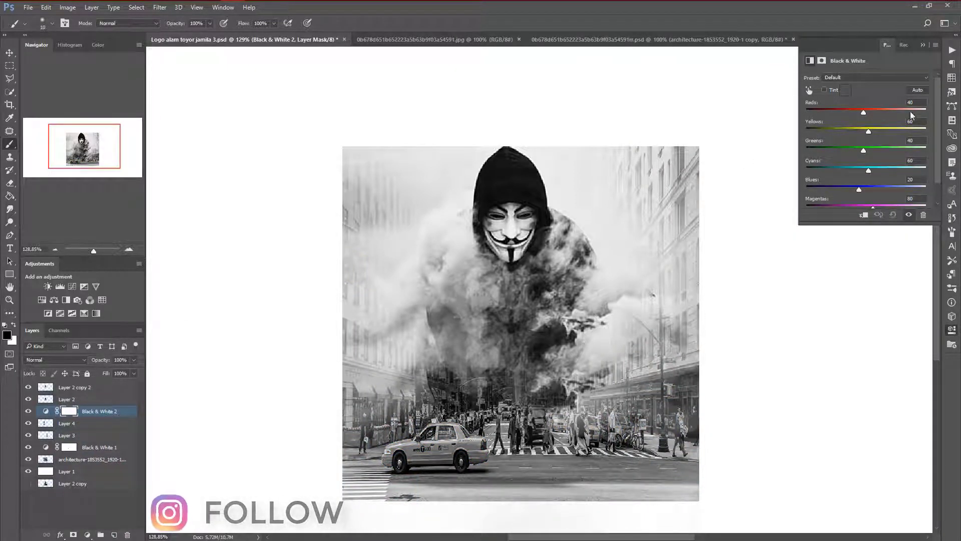
left_click(923, 47)
Step: Paint the Black & White mask with the Brush to bring back the taxi's yellow
scroll(197, 298, "up", 1)
left_click(10, 184)
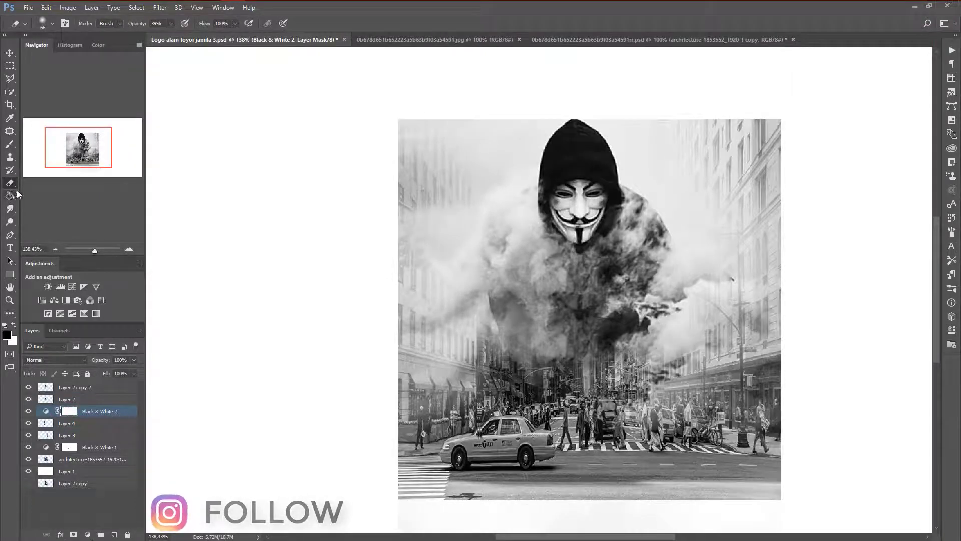
key("b")
scroll(500, 450, "up", 1)
scroll(501, 450, "up", 1)
left_click_drag(474, 463, 520, 455)
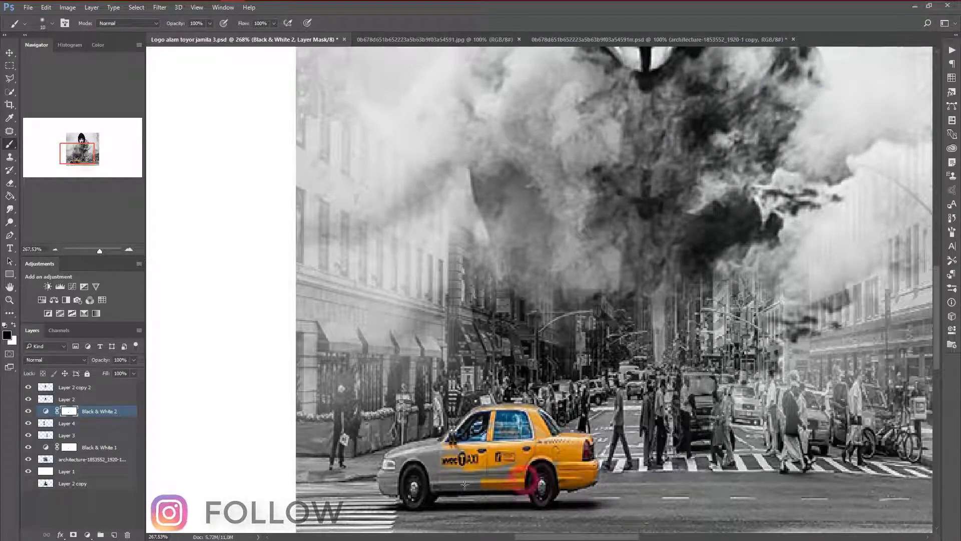
Step: Restore yellow to the taxi's door, fender, bumper and windshield pillar through the mask
left_click_drag(497, 472, 455, 445)
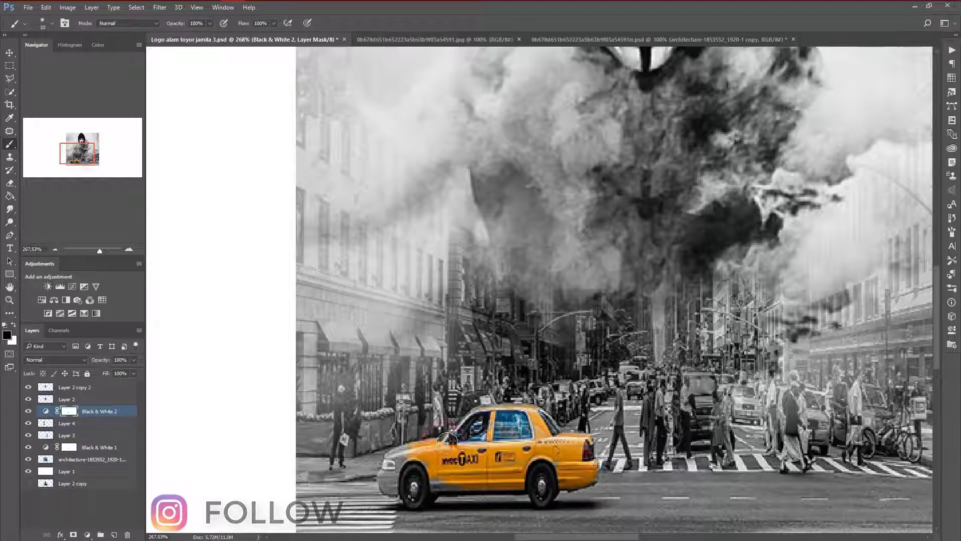
mouse_move(385, 473)
left_mouse_down()
mouse_move(400, 476)
mouse_move(430, 453)
mouse_move(438, 473)
mouse_move(462, 485)
left_mouse_up()
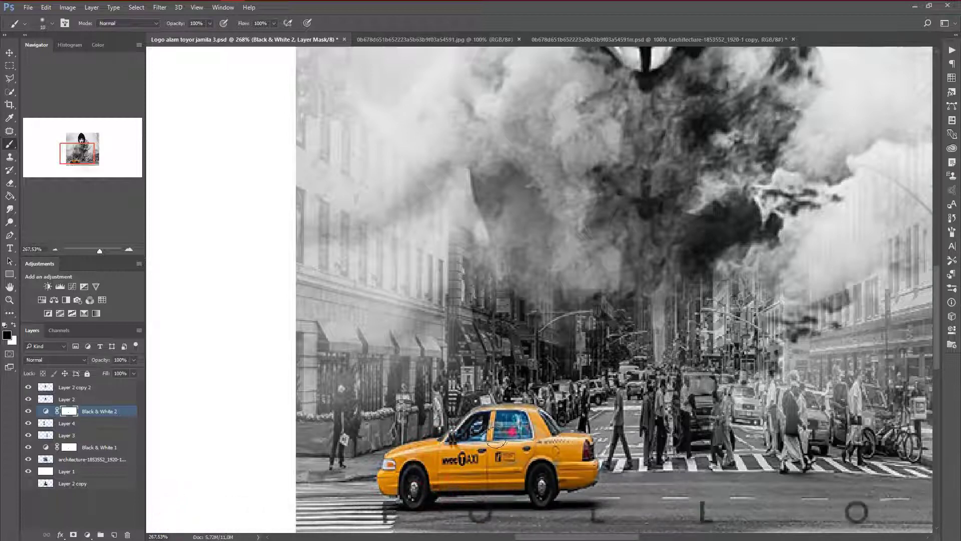
left_click_drag(491, 414, 491, 437)
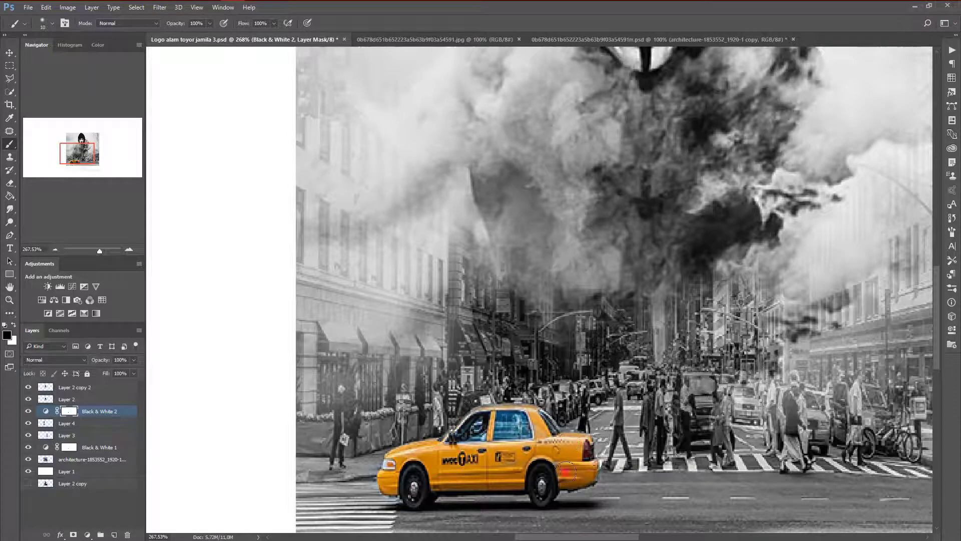
scroll(534, 458, "down", 2)
scroll(583, 537, "right", 2)
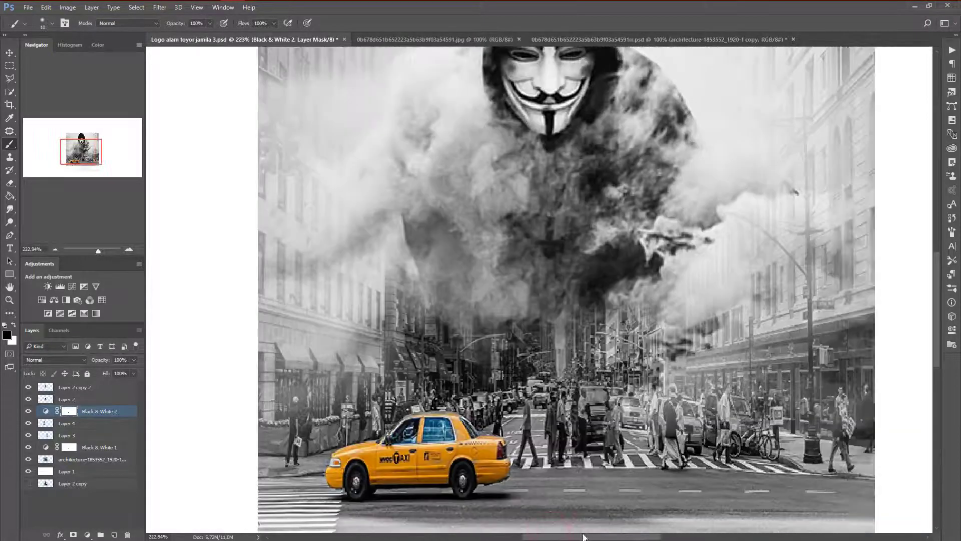
scroll(552, 421, "right", 3)
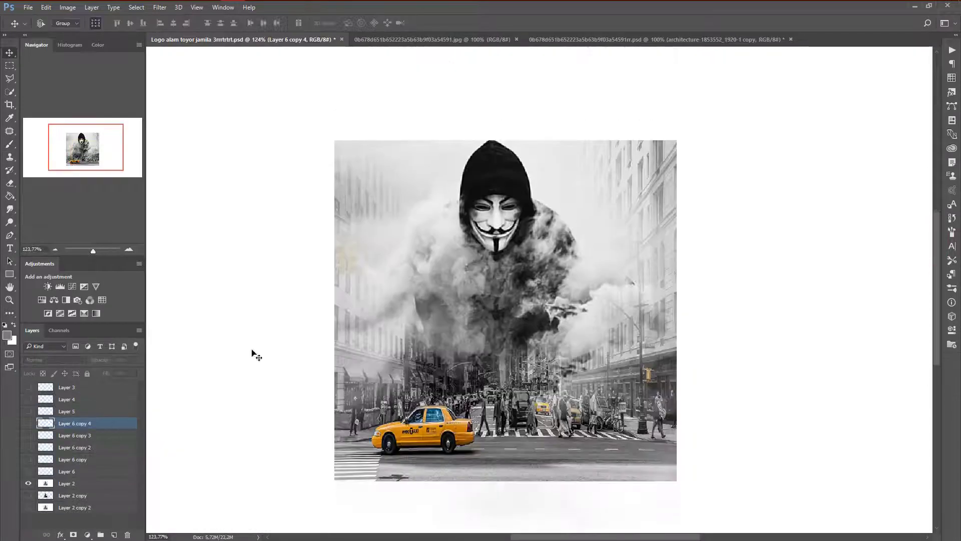
Step: Shift the Layer 6 particles up-left, fade smoke left of the mask, and commit the copy's rotation
left_click(51, 472)
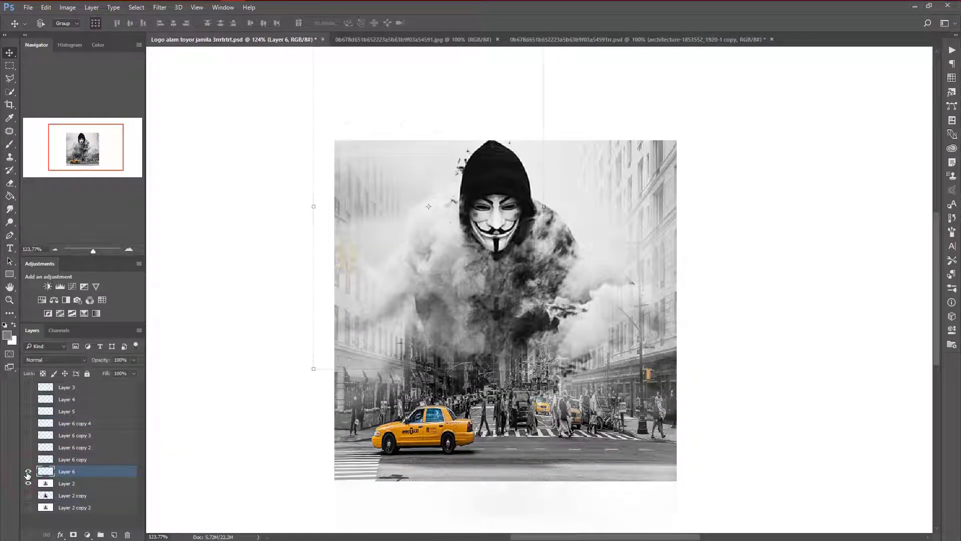
left_click_drag(475, 185, 459, 164)
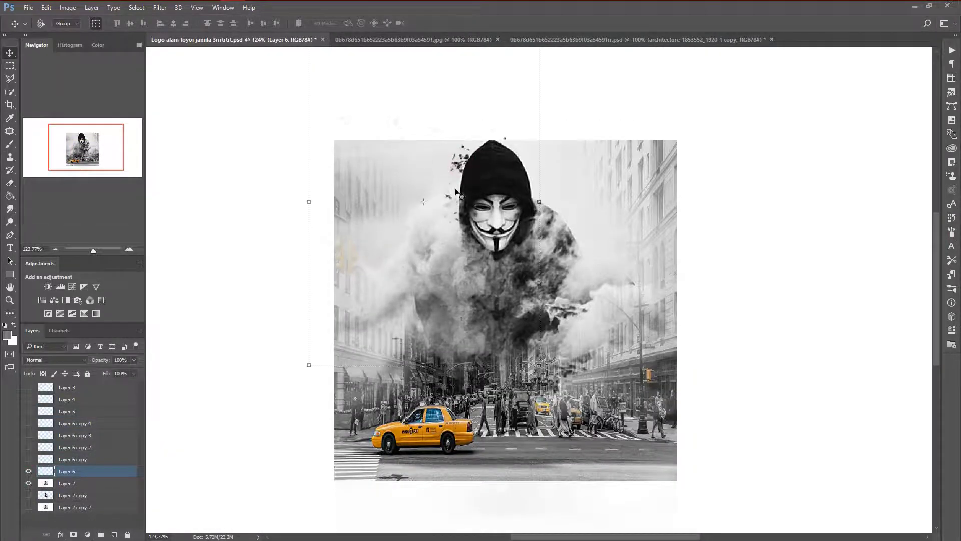
left_click(44, 462)
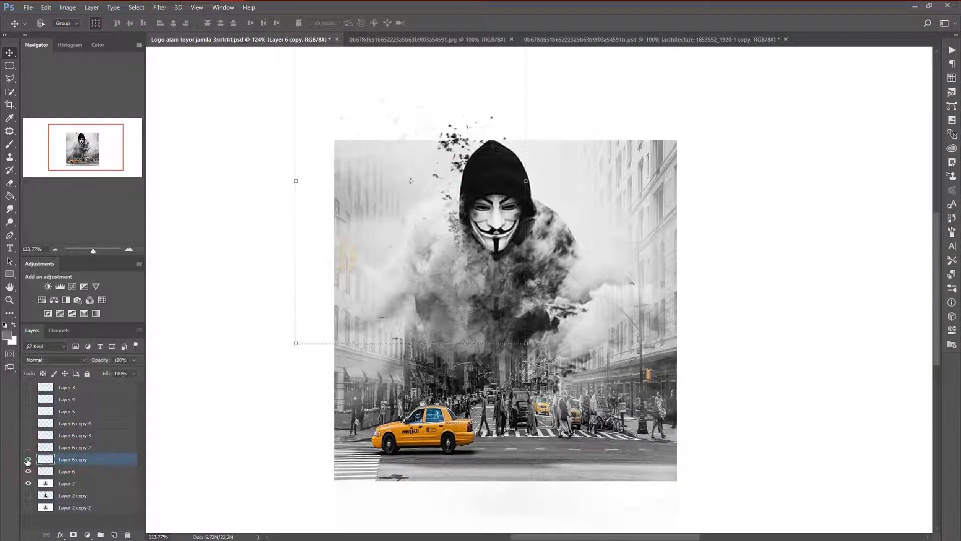
left_click(443, 215)
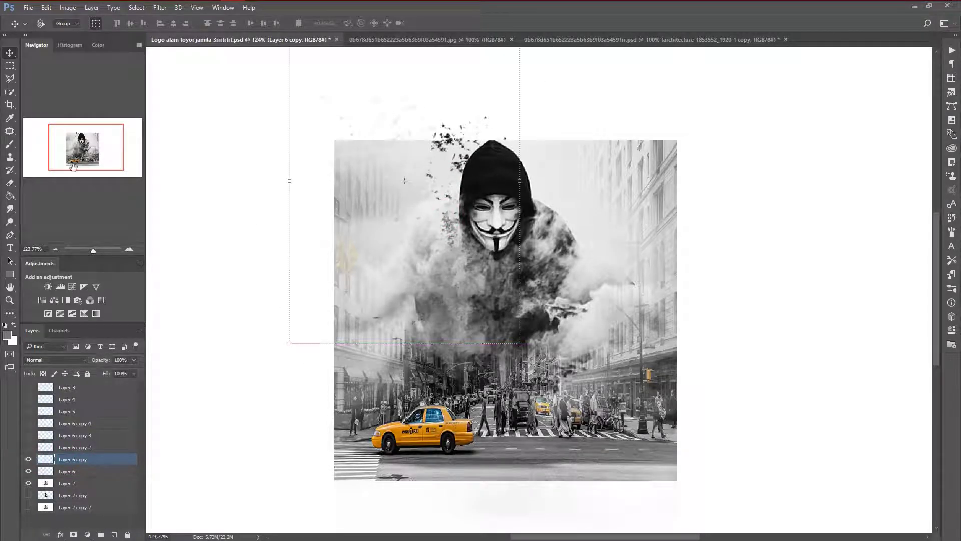
left_click(10, 183)
left_click_drag(407, 215, 457, 235)
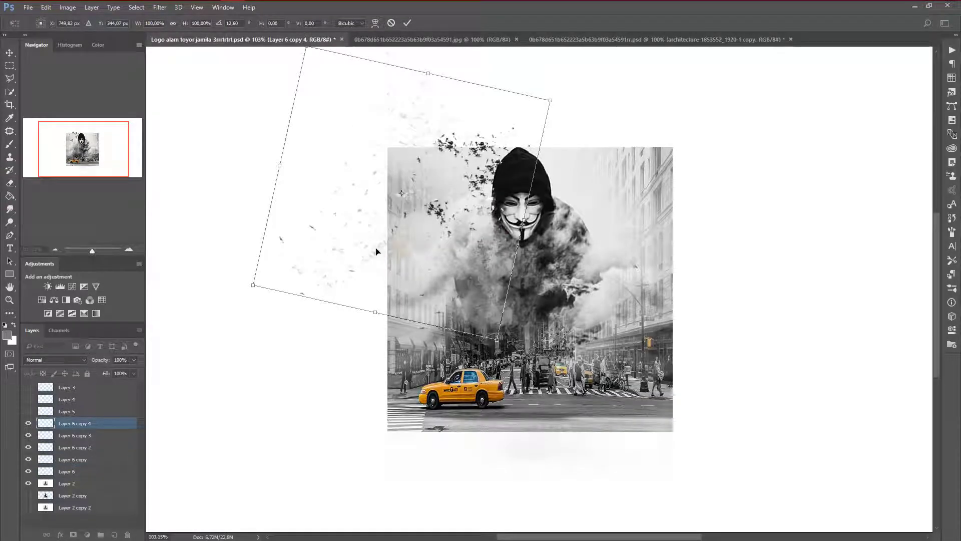
key("Return")
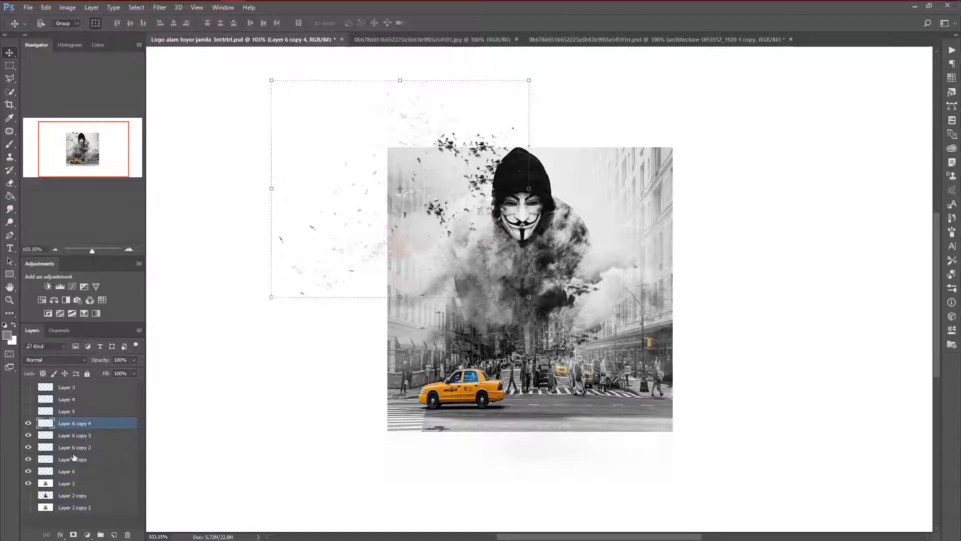
left_click(46, 471)
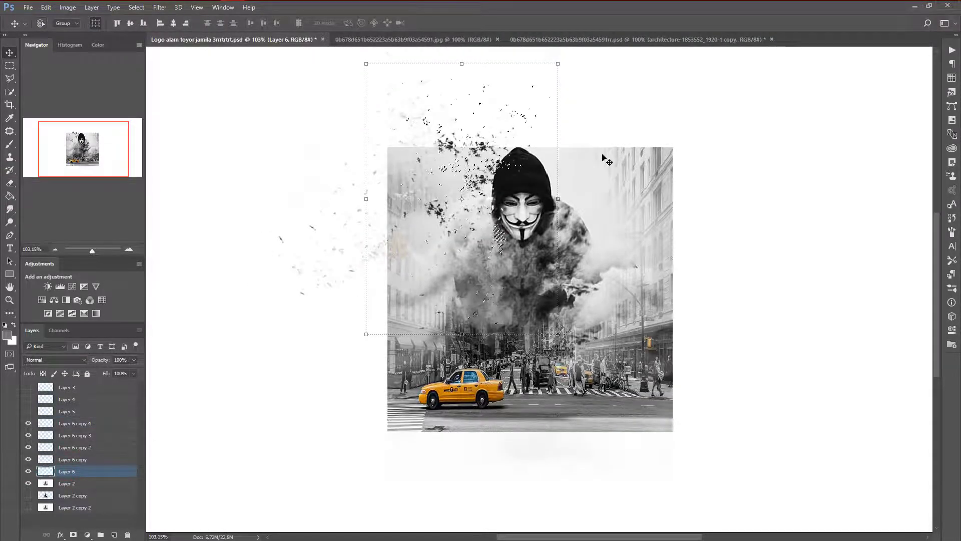
Step: Stamp particle-shaped holes into Layer 2 around the hood, above the head and in the smoke
left_click(89, 483)
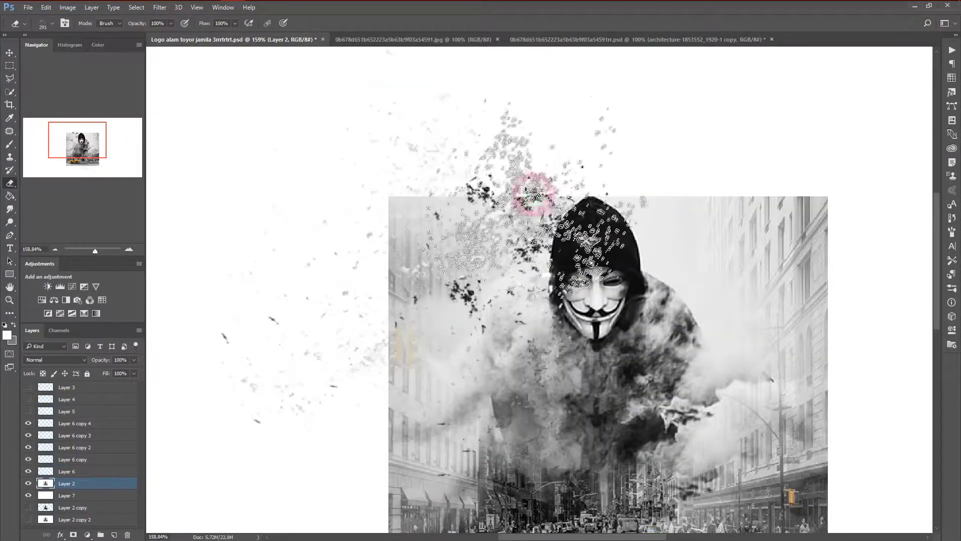
left_click_drag(644, 202, 399, 200)
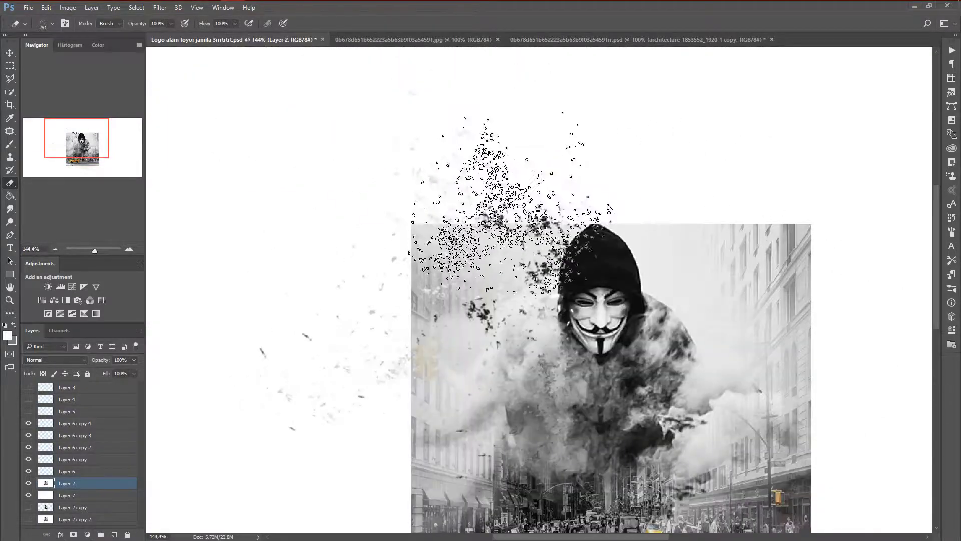
mouse_move(609, 208)
left_mouse_down()
mouse_move(611, 217)
mouse_move(362, 191)
left_mouse_up()
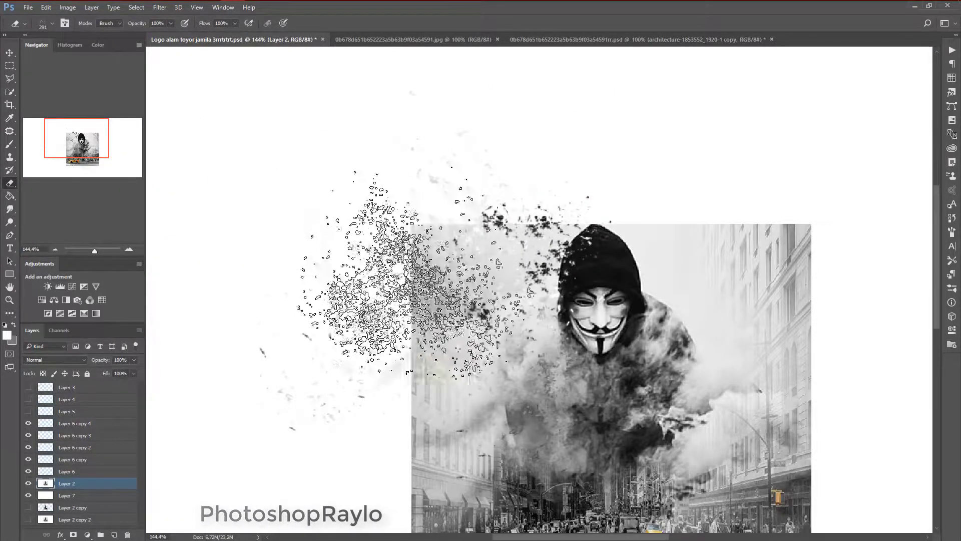
left_click_drag(530, 420, 477, 365)
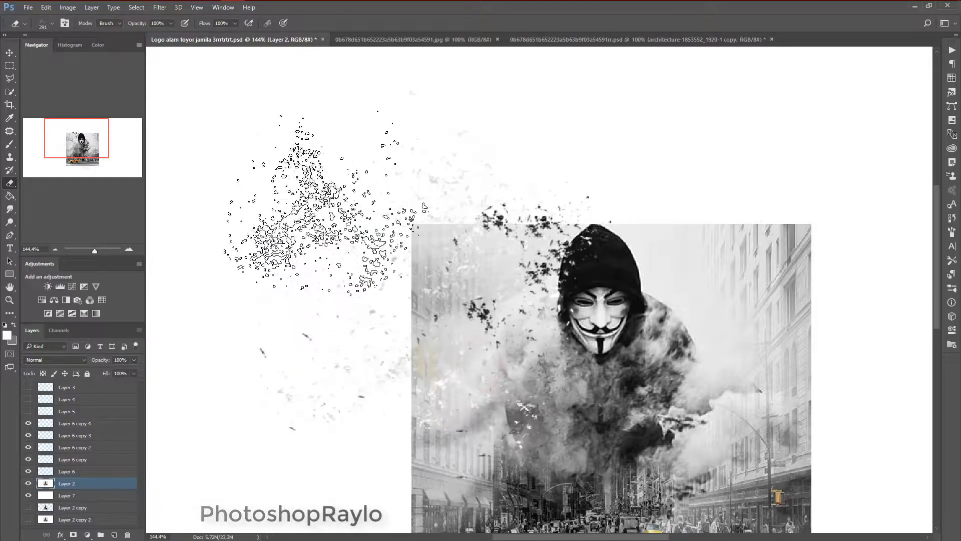
left_click(623, 216)
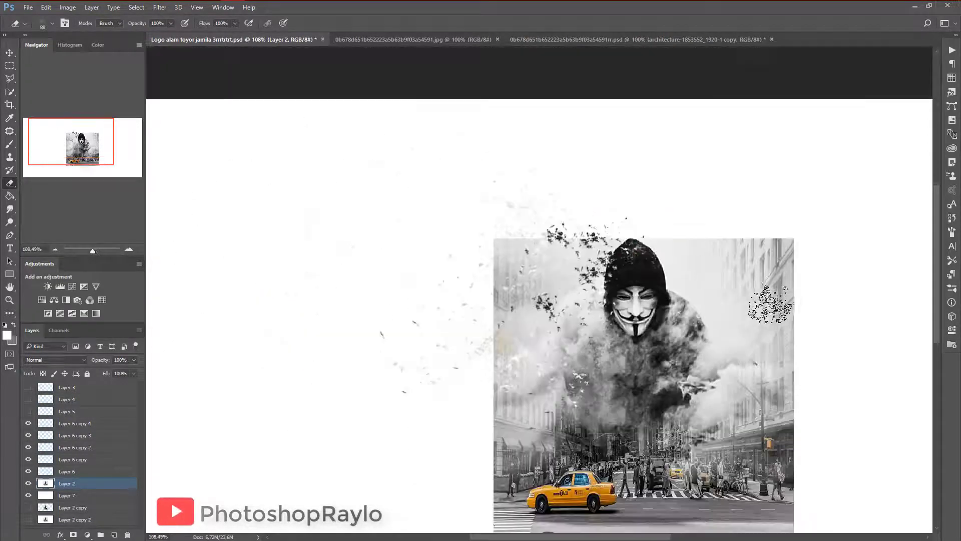
scroll(758, 291, "down", 3)
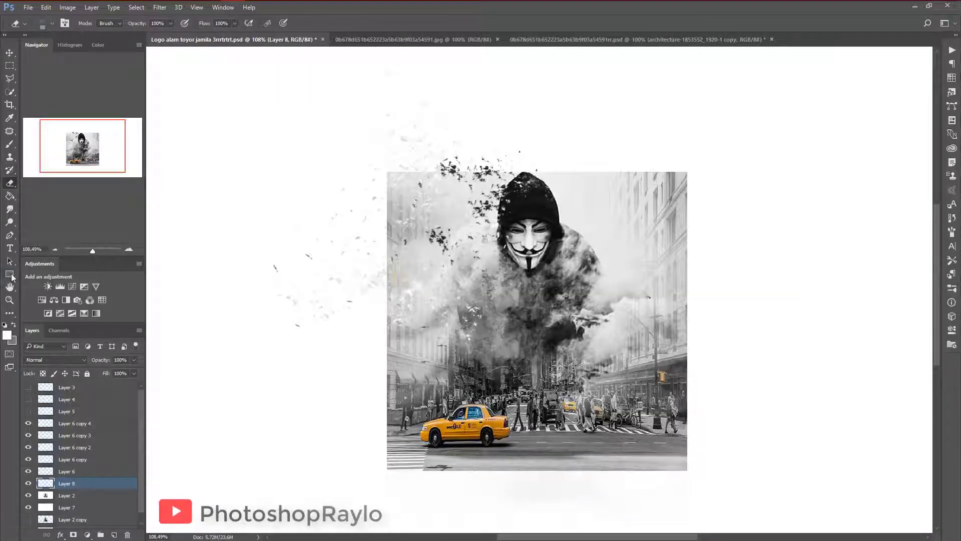
Step: Draw a white ellipse and resize it into a circle over the photo
left_click(10, 274)
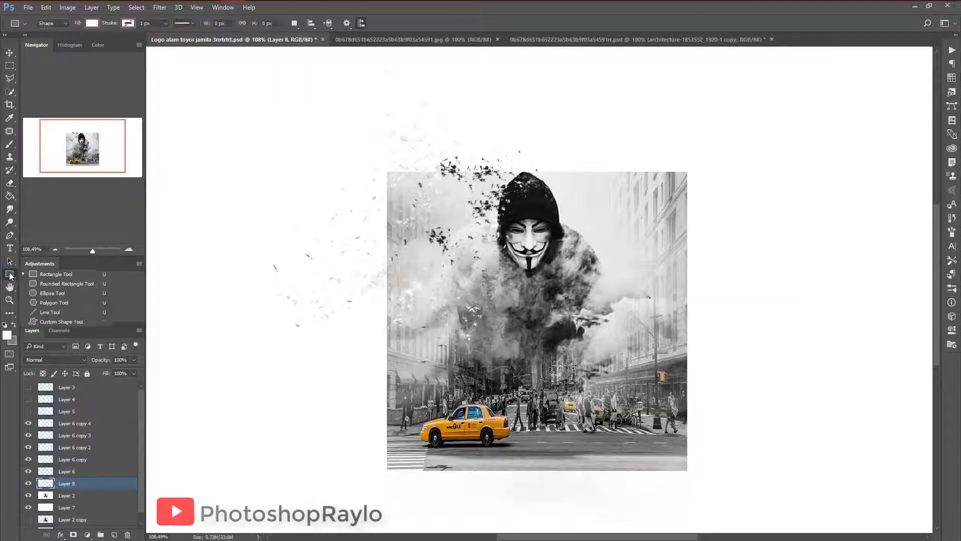
left_click(52, 293)
mouse_move(740, 118)
left_mouse_down()
mouse_move(369, 486)
mouse_move(355, 514)
left_mouse_up()
key("v")
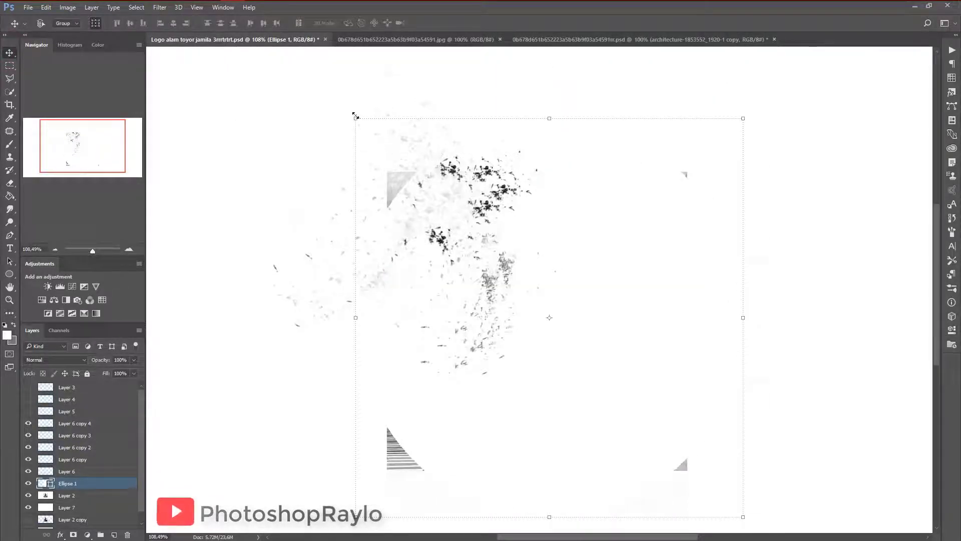
left_click_drag(355, 116, 386, 172)
left_click_drag(692, 466, 689, 471)
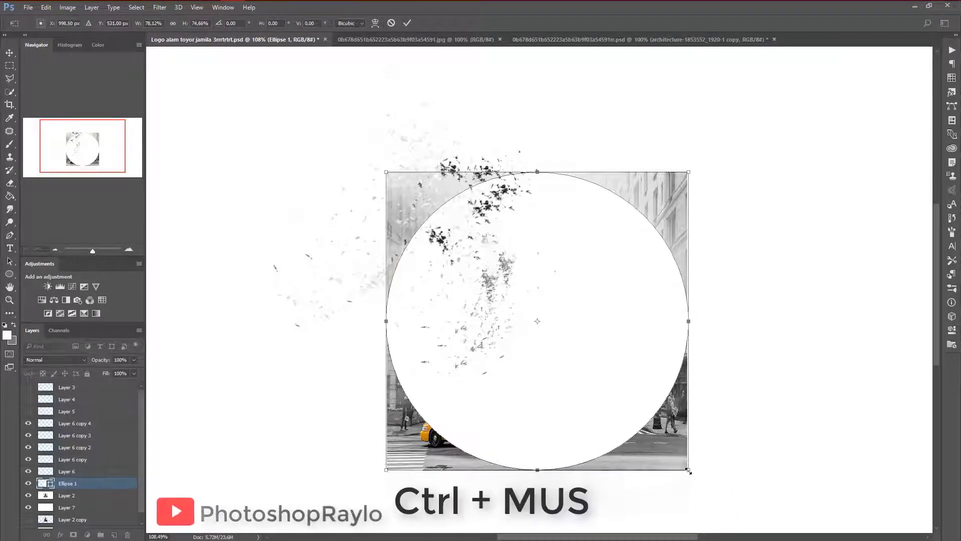
key("Return")
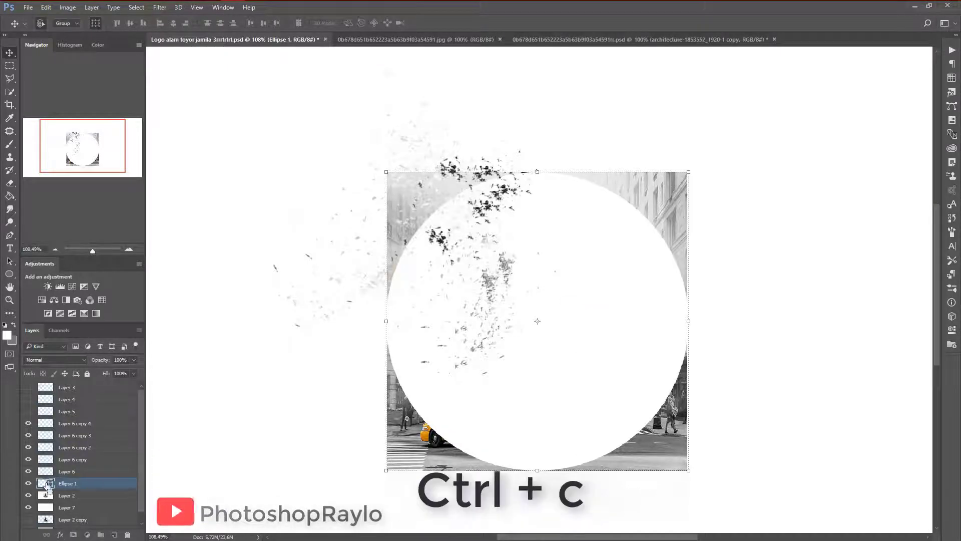
Step: Copy Layer 2 inside the circle onto a new Layer 8 and hide Ellipse 1
left_click(46, 483, "ctrl")
left_click(104, 493)
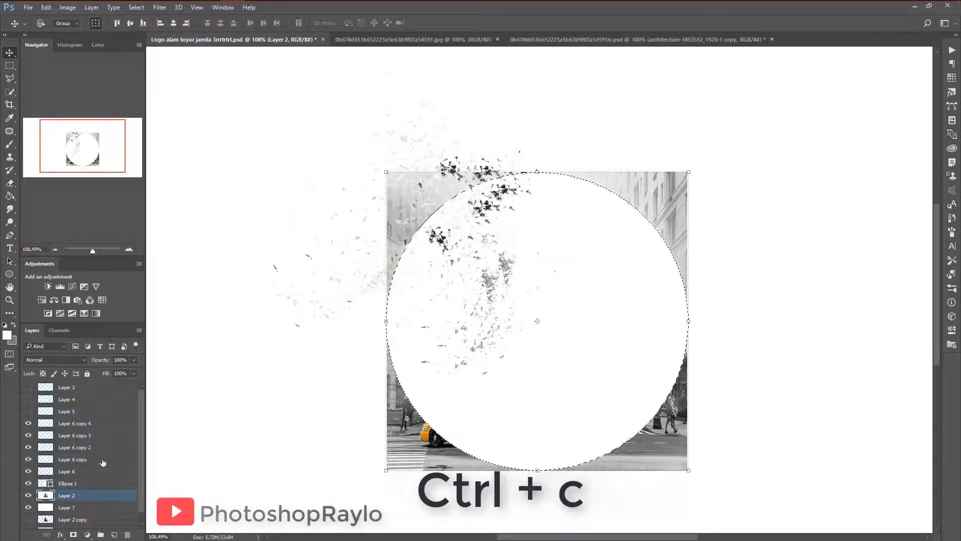
key("ctrl+v")
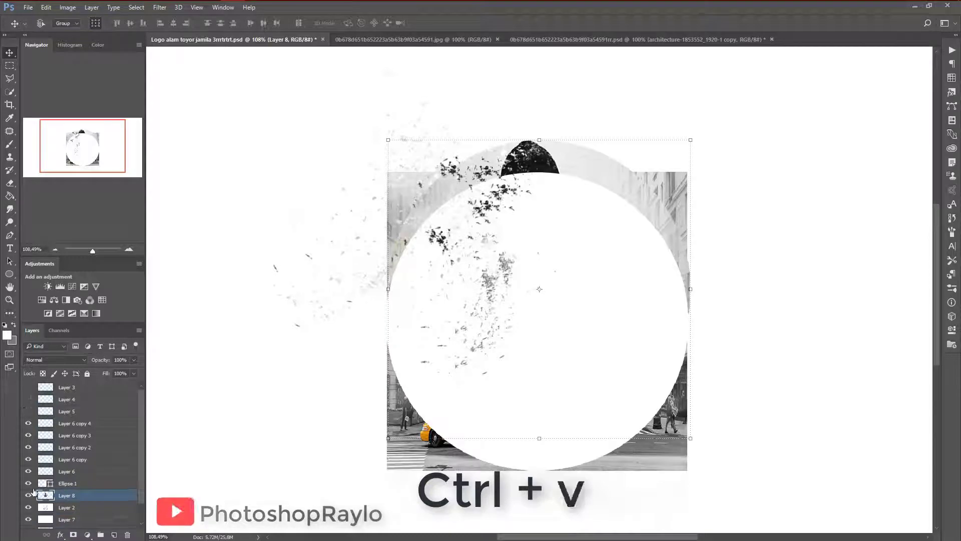
left_click(28, 483)
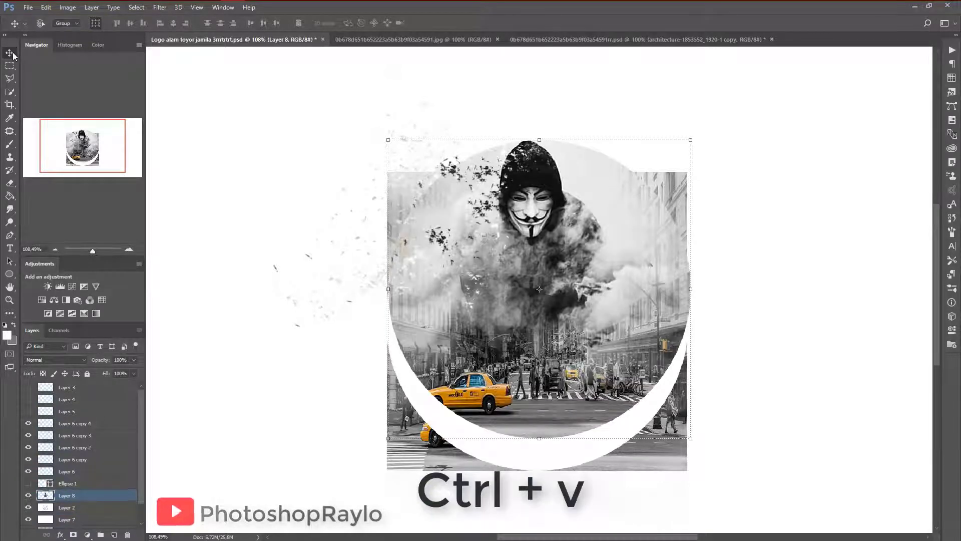
left_click(611, 244)
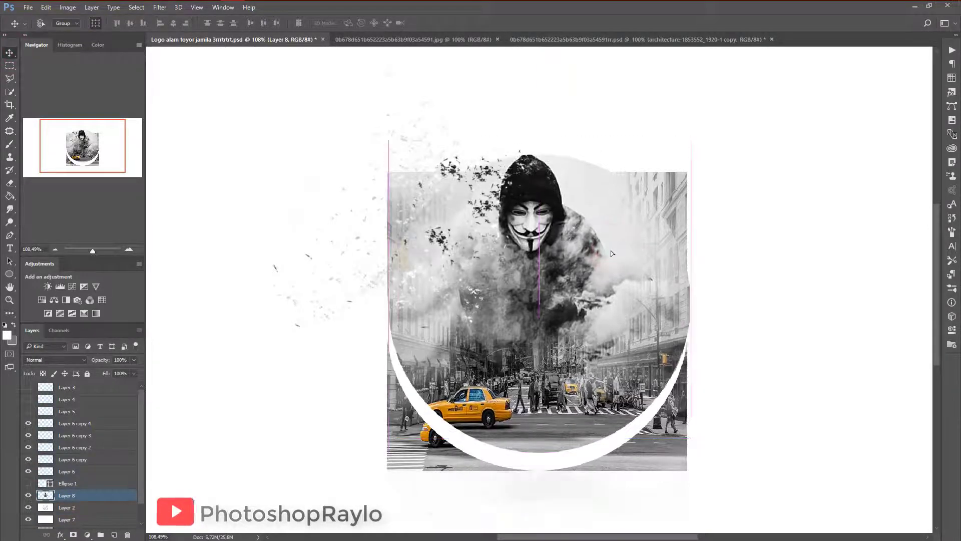
key("ctrl+0")
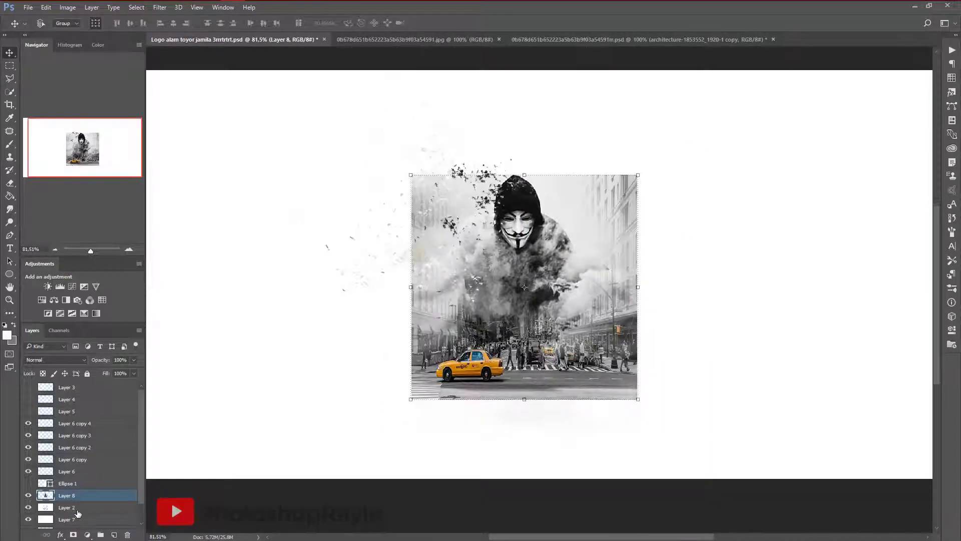
Step: Erase particle-shaped smoke near the mask with a 228 px eraser, then shift Layer 6 copy 5 down-right
left_click(70, 507)
scroll(470, 326, "down", 1)
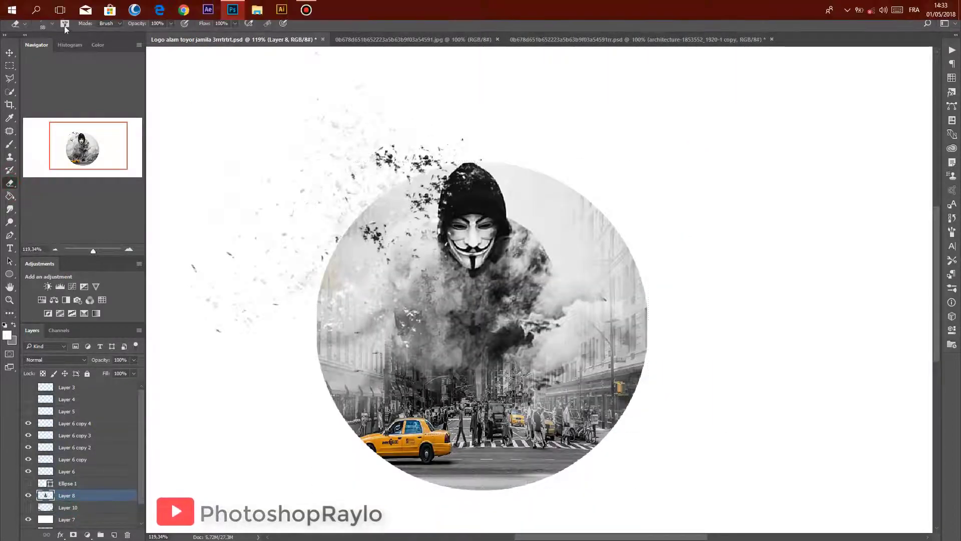
left_click(52, 23)
left_click_drag(95, 56, 104, 56)
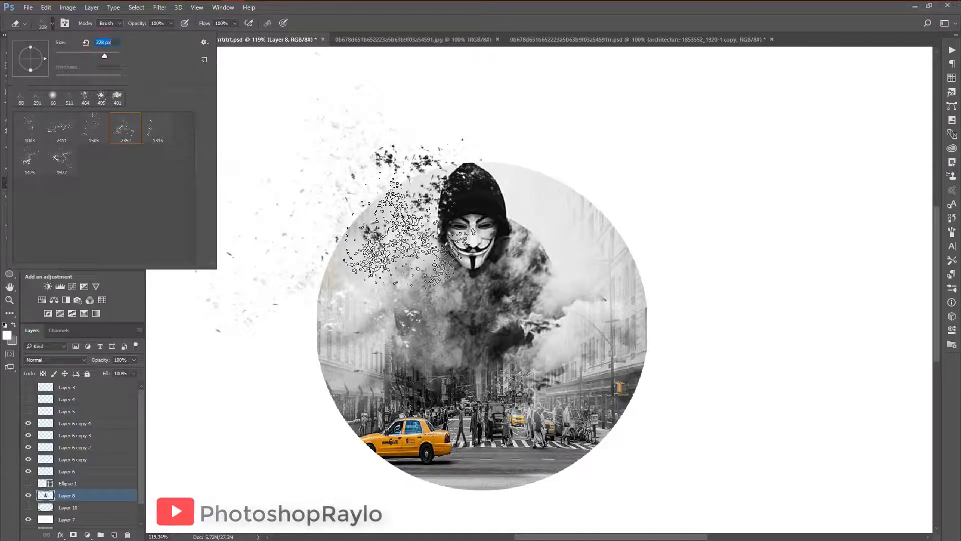
left_click(586, 246)
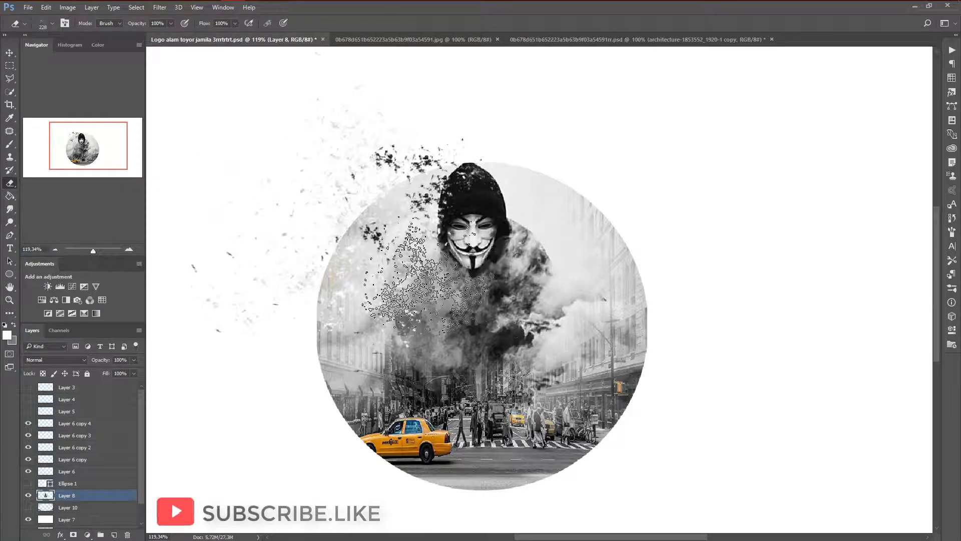
left_click(427, 273)
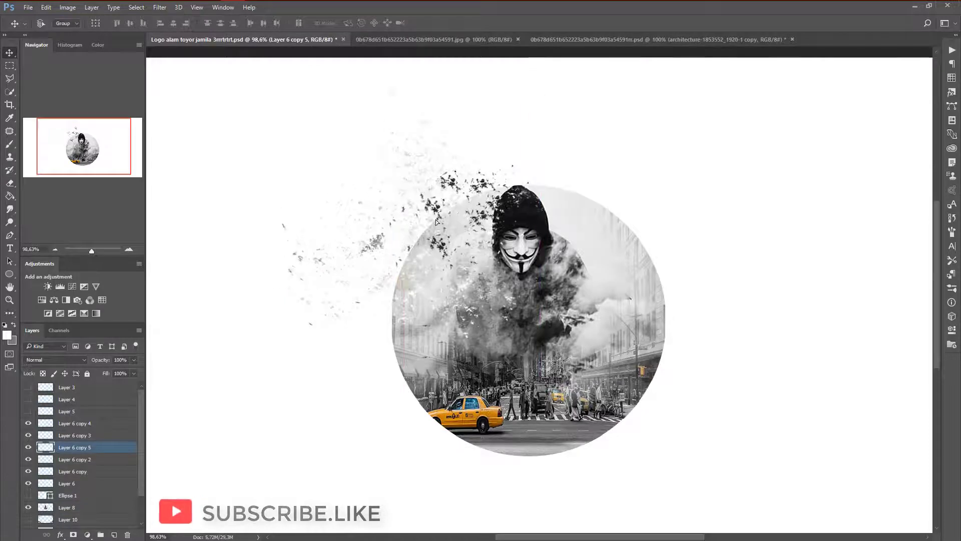
left_click_drag(435, 219, 452, 227)
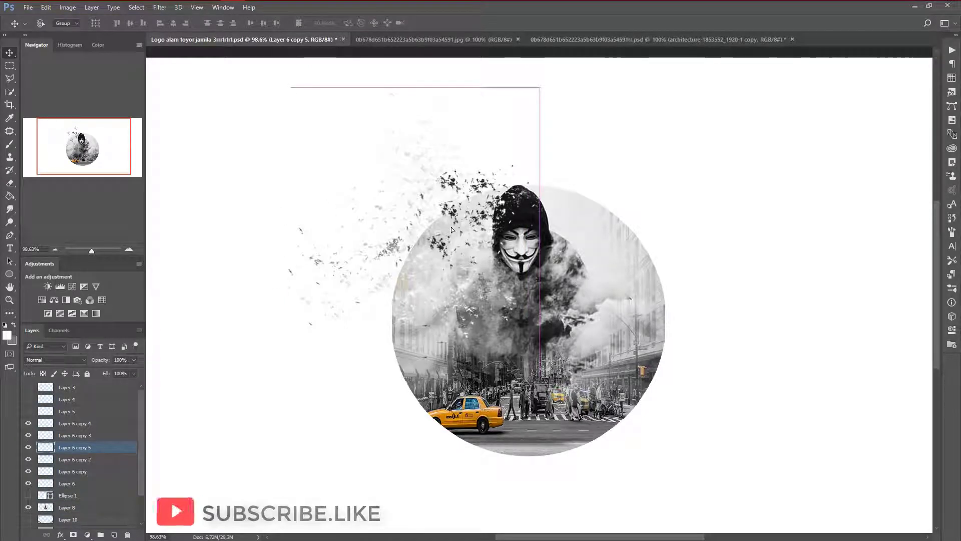
Step: Warp Layer 6 copy 5 so its particles sweep out toward the upper left
key("ctrl+t")
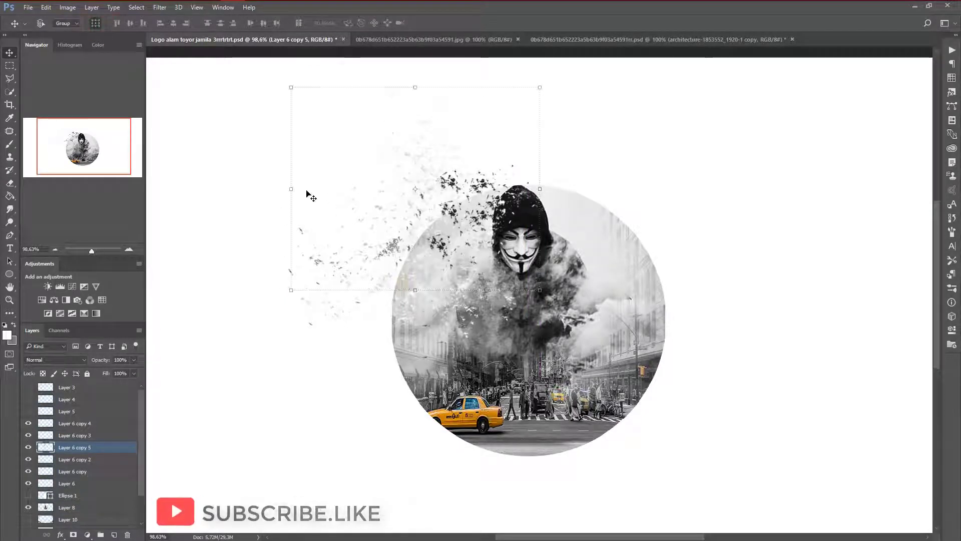
right_click(330, 183)
left_click(359, 263)
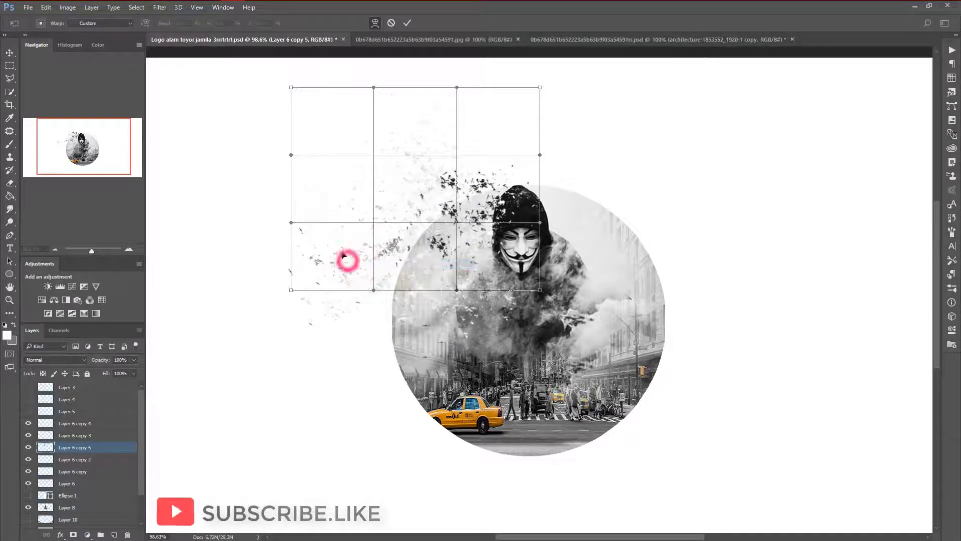
mouse_move(343, 257)
left_mouse_down()
mouse_move(317, 172)
mouse_move(319, 222)
left_mouse_up()
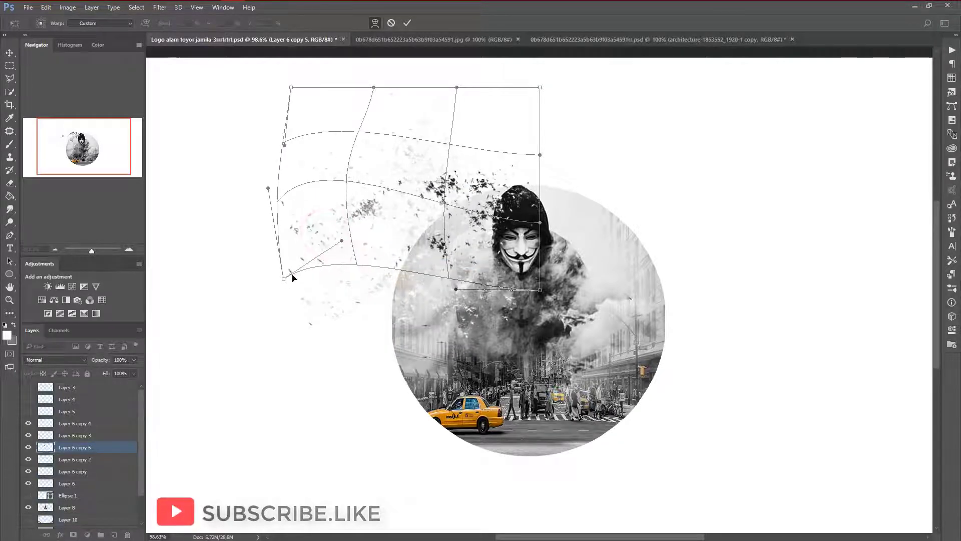
left_click_drag(284, 279, 211, 169)
left_click_drag(321, 112, 321, 104)
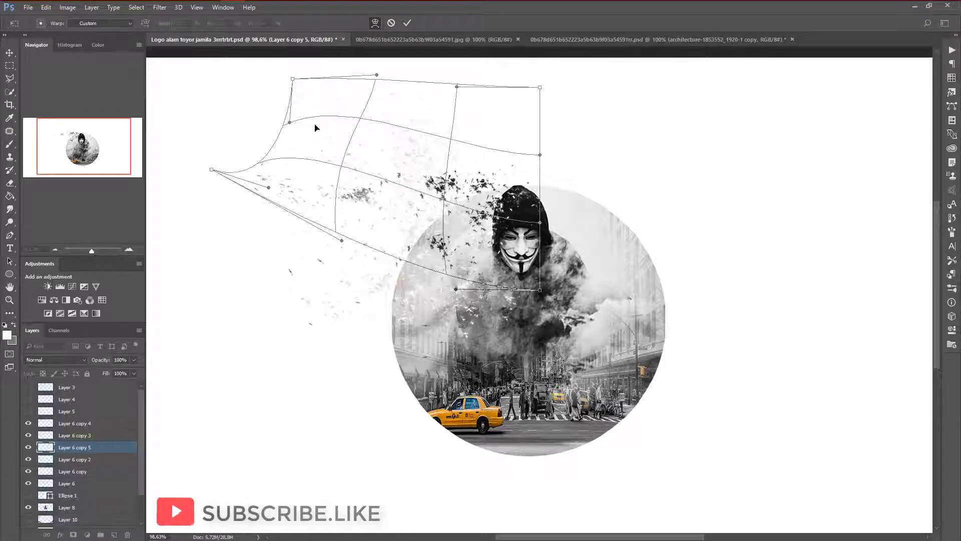
left_click_drag(393, 242, 373, 275)
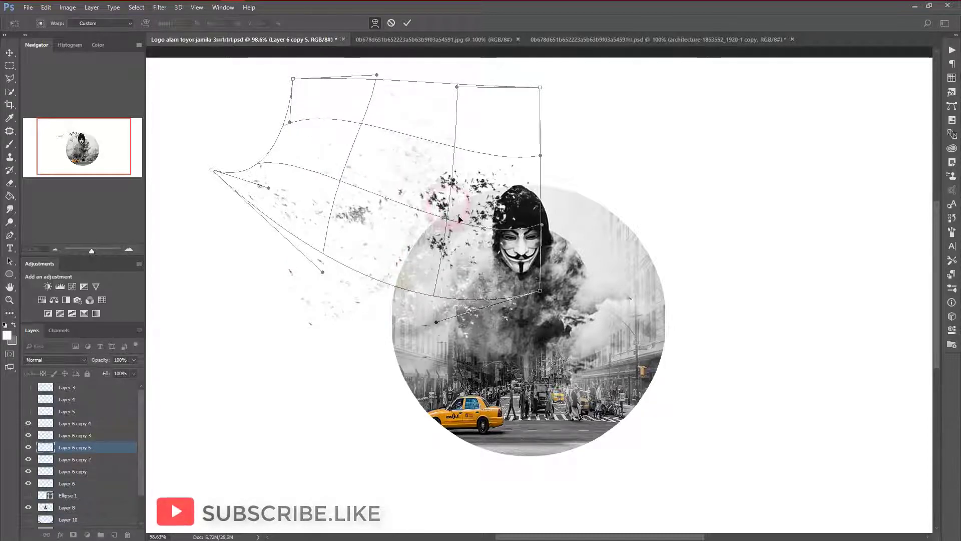
left_click_drag(419, 214, 448, 193)
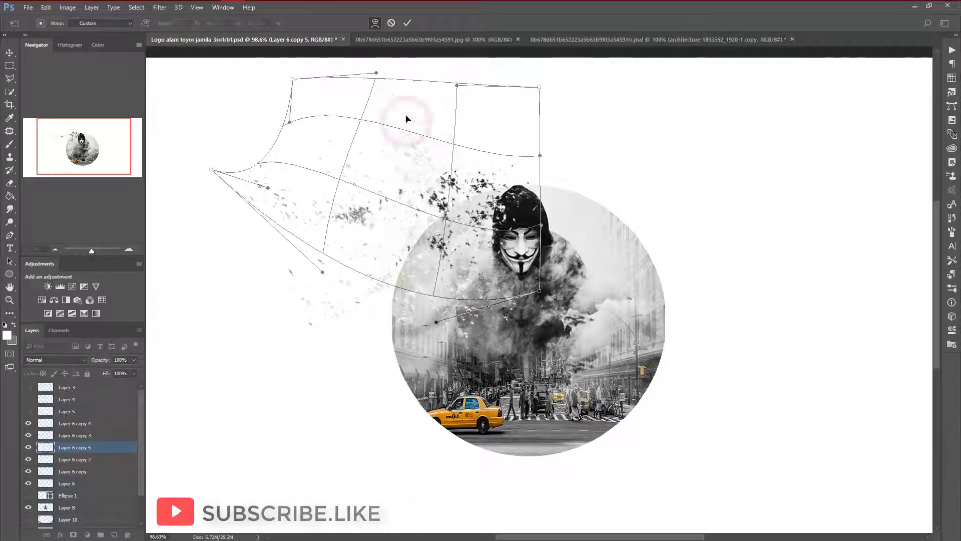
left_click_drag(406, 122, 407, 118)
left_click_drag(290, 210, 288, 205)
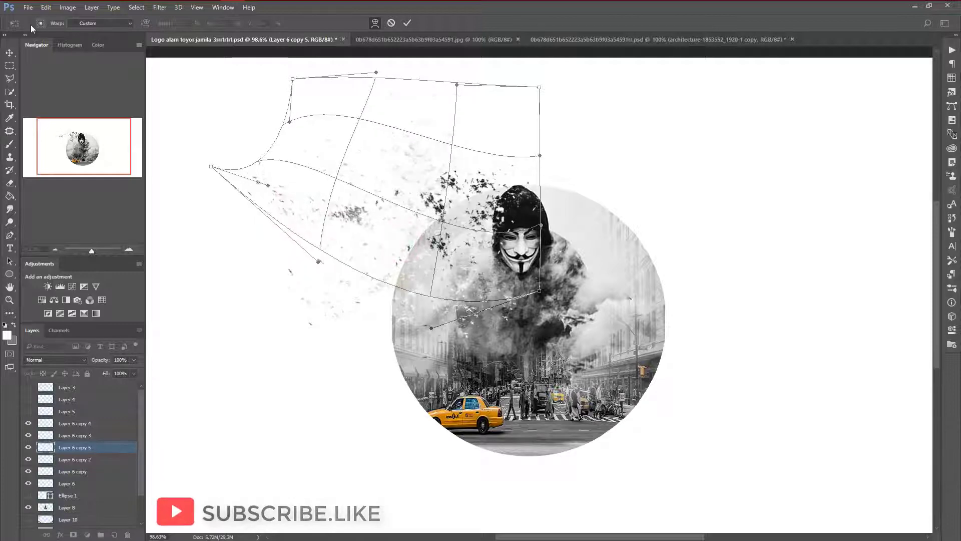
Step: Apply the warp and shift Layer 6 copy 4 about 60 px right
left_click(9, 52)
left_click(438, 202)
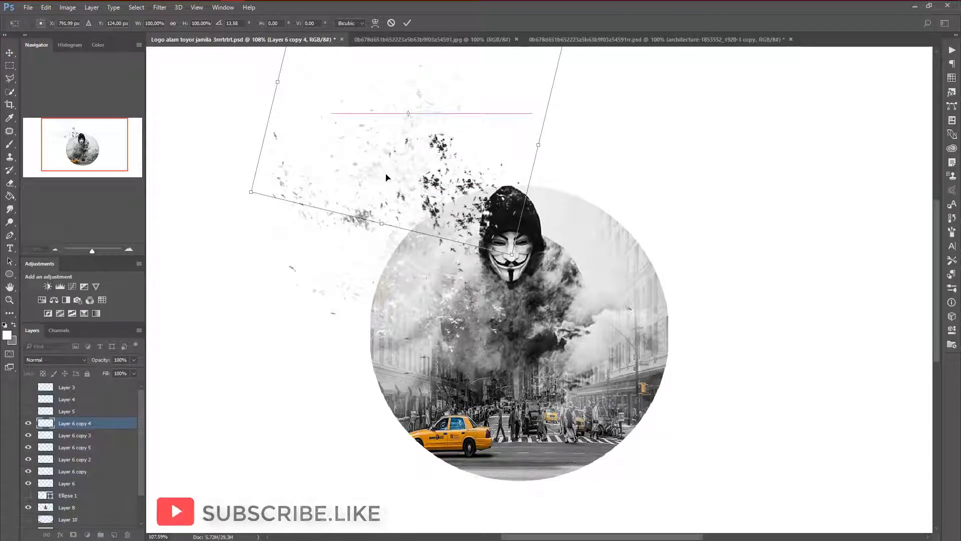
mouse_move(386, 177)
left_mouse_down()
mouse_move(418, 178)
mouse_move(394, 180)
left_mouse_up()
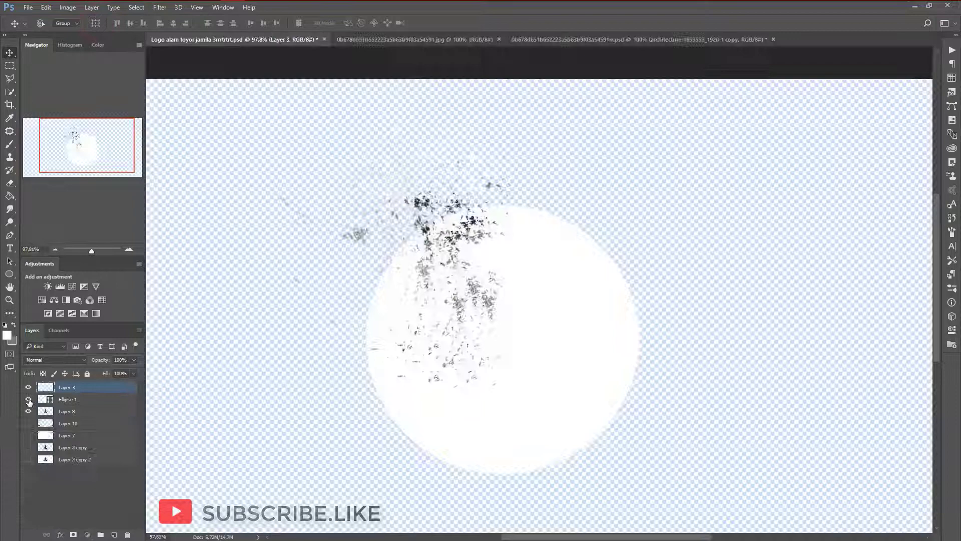
Step: Move Layer 8 above the white Ellipse 1 circle
left_click(29, 399)
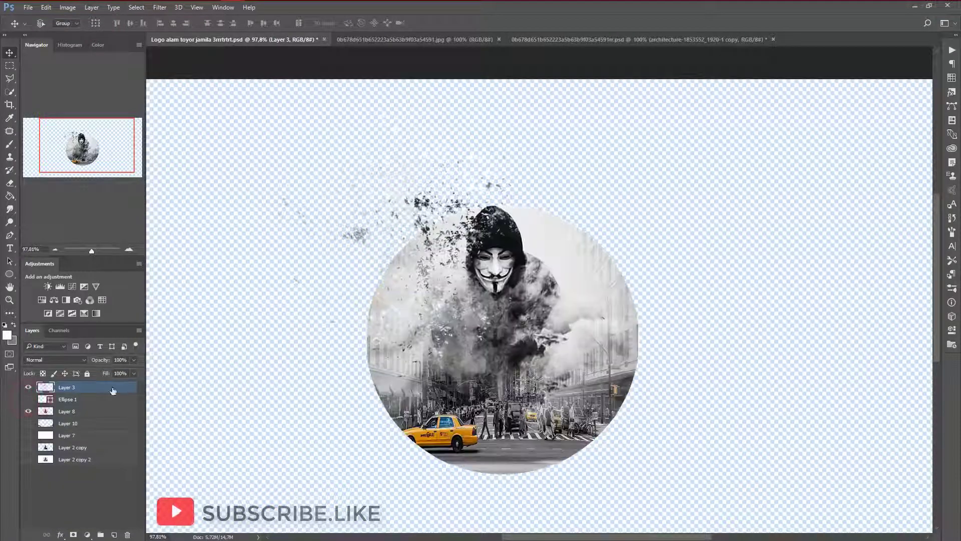
scroll(547, 286, "up", 1)
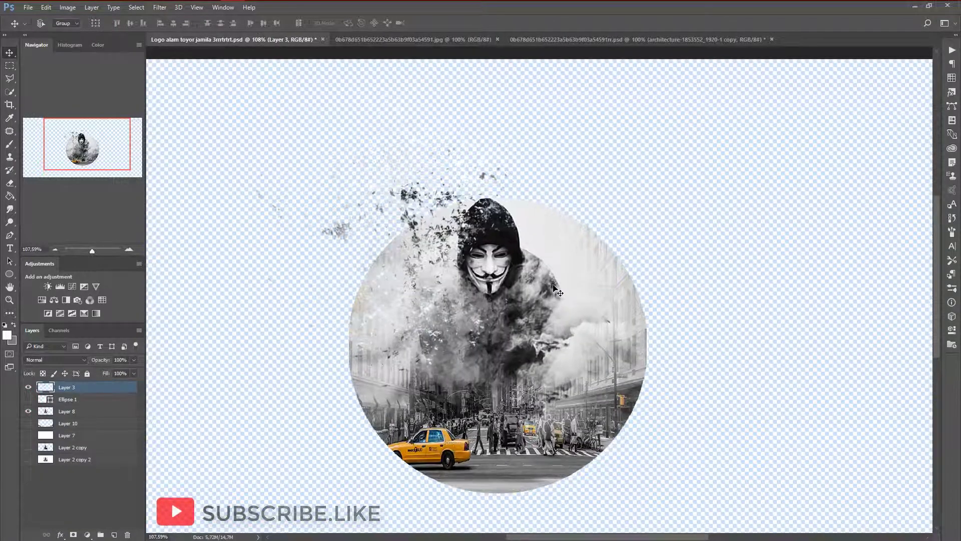
left_click(93, 399)
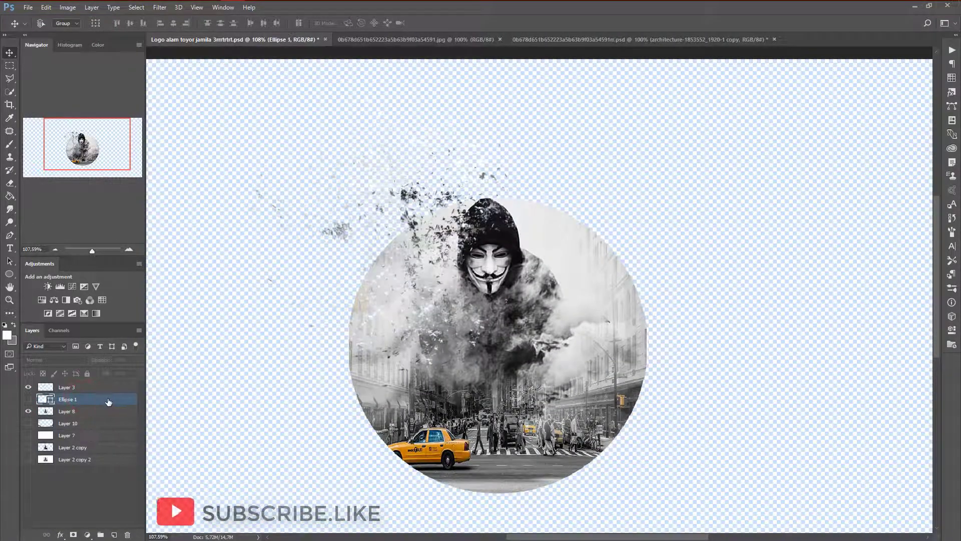
left_click(29, 399)
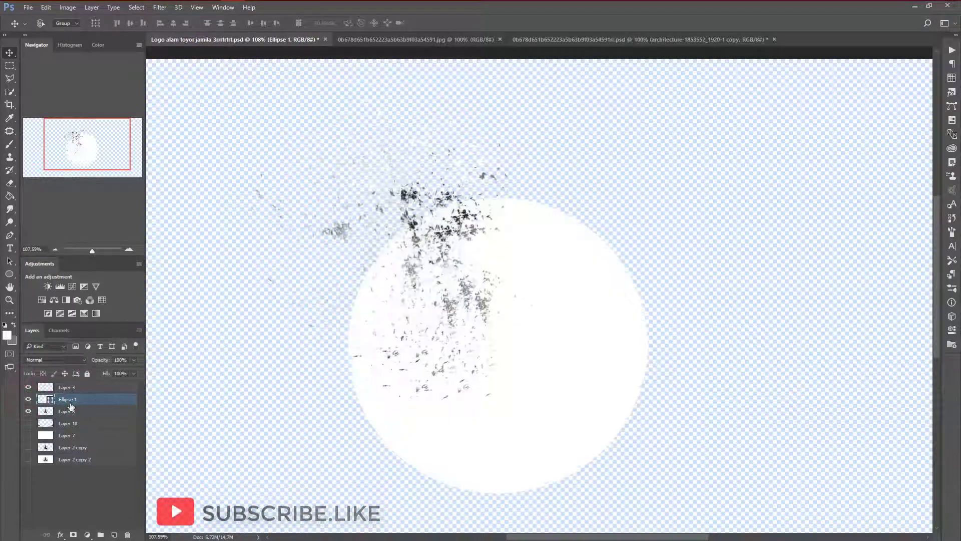
left_click_drag(67, 411, 69, 393)
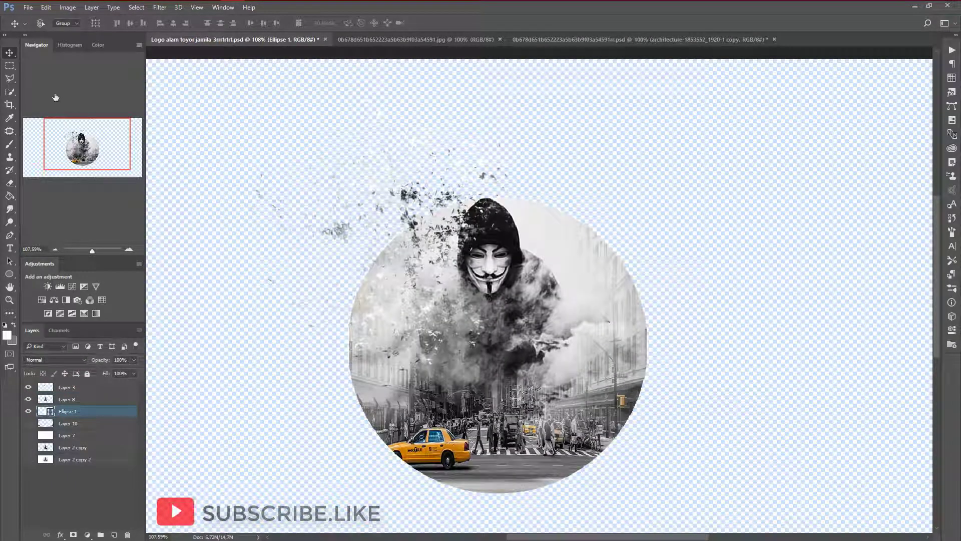
Step: Enlarge Ellipse 1 to about 112% and show Ellipse 1 copy as a wide ring
left_click(96, 23)
left_click_drag(348, 491, 332, 509)
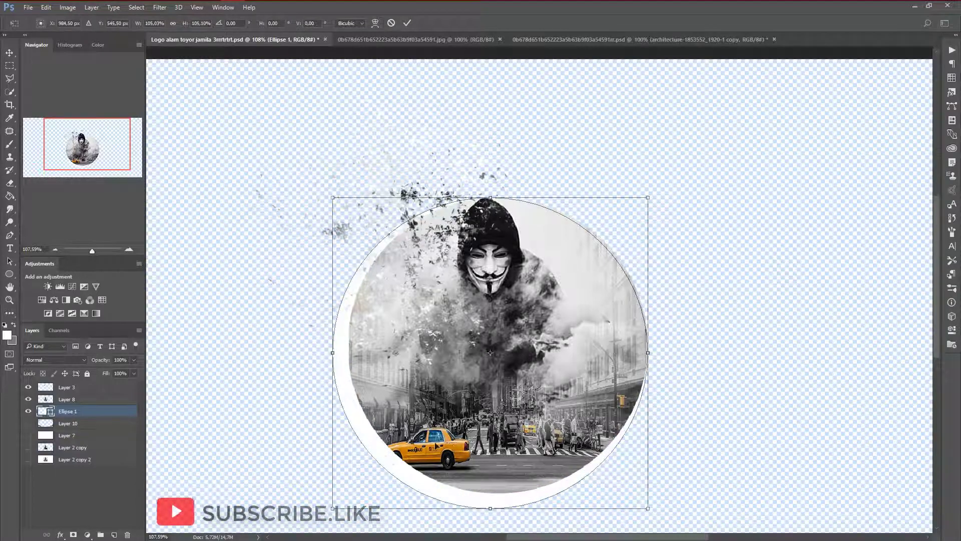
left_click_drag(649, 195, 669, 182)
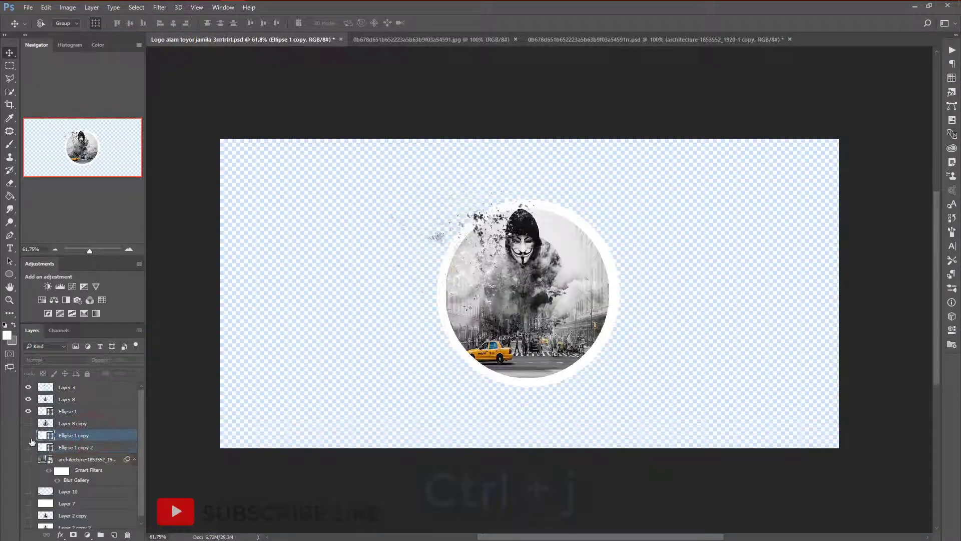
left_click(29, 436)
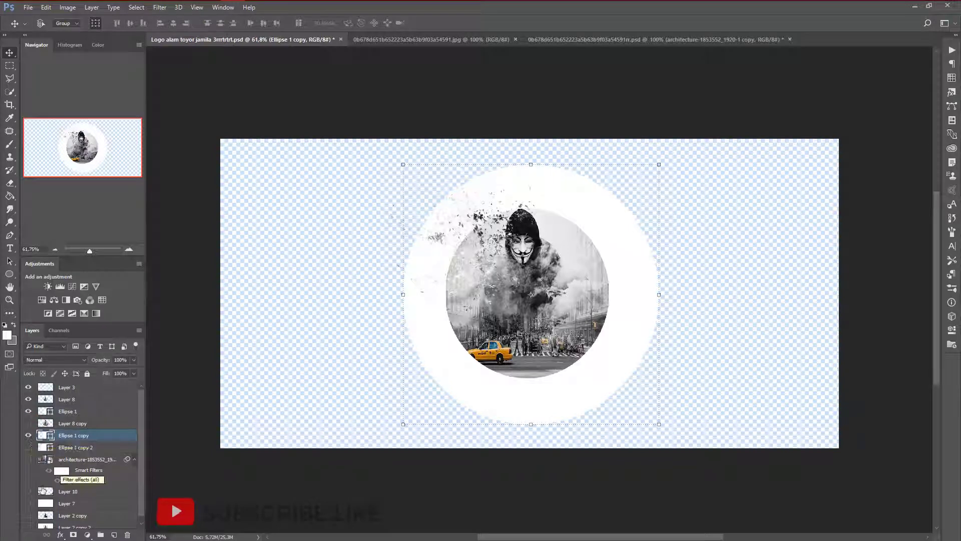
Step: Turn on the blurred city street smart-object layer as the background behind the figure
left_click(46, 461)
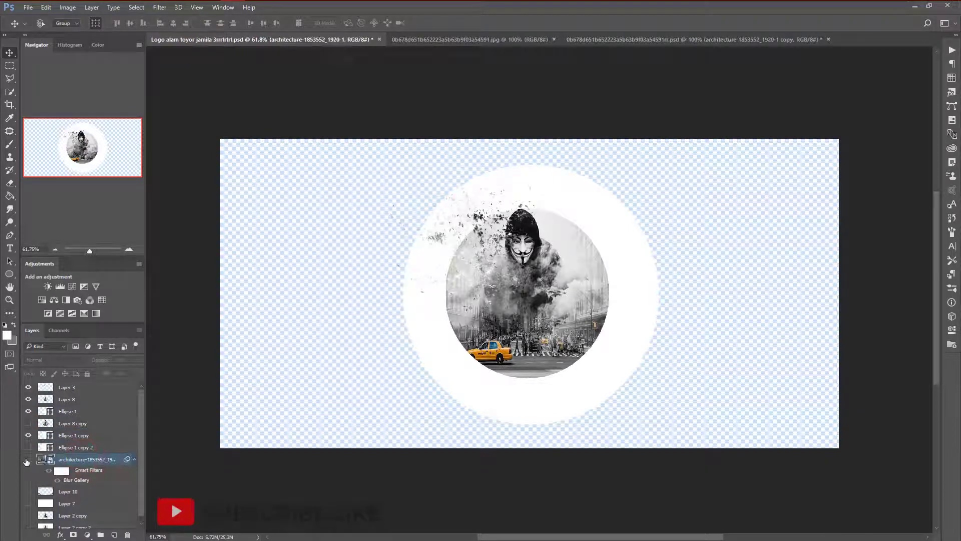
left_click(28, 459)
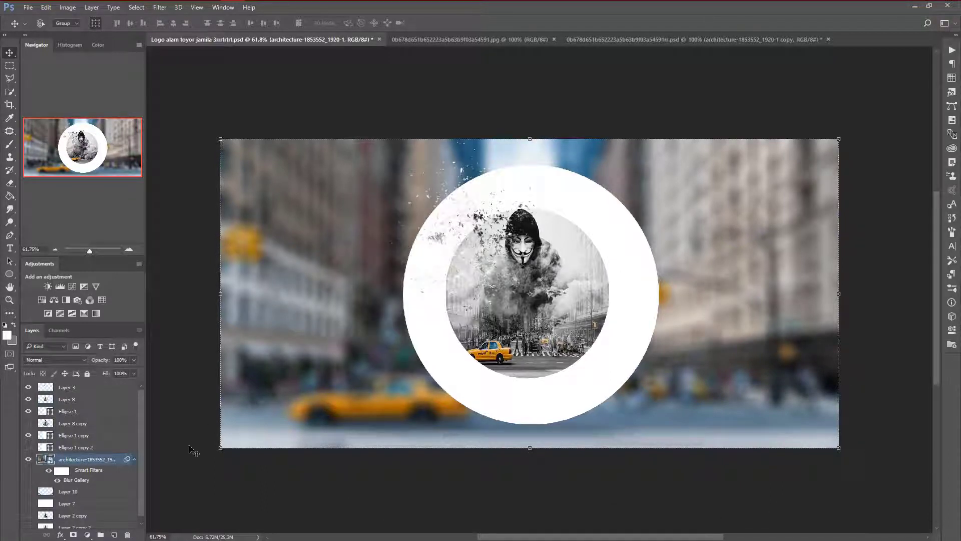
left_click(94, 398)
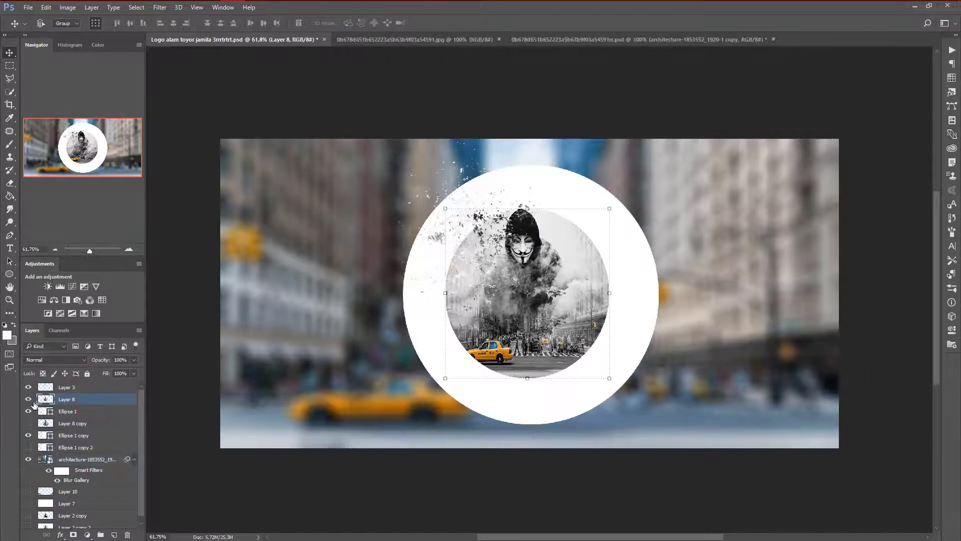
Step: Give Layer 8 a drop shadow at about 49% opacity and a 125° angle
left_click(28, 399)
double_click(137, 399)
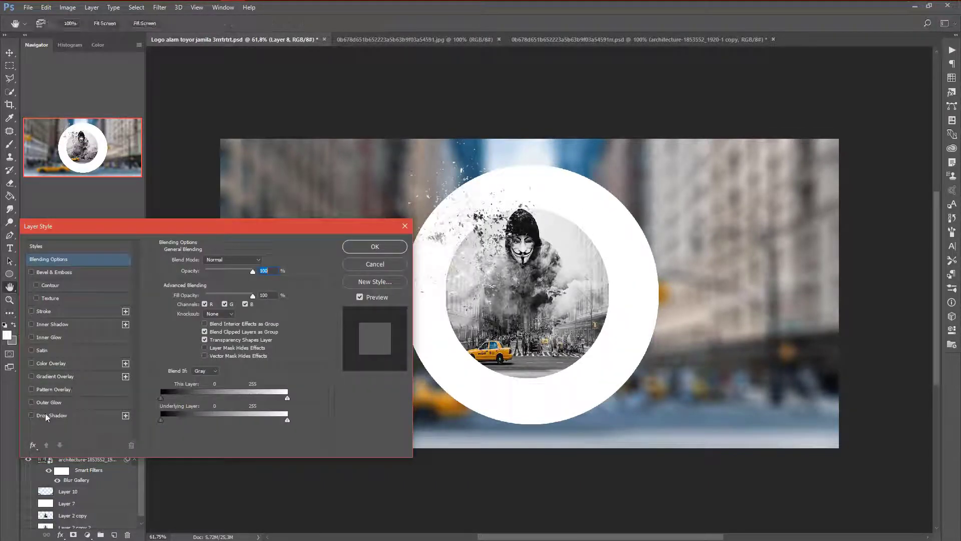
left_click(43, 416)
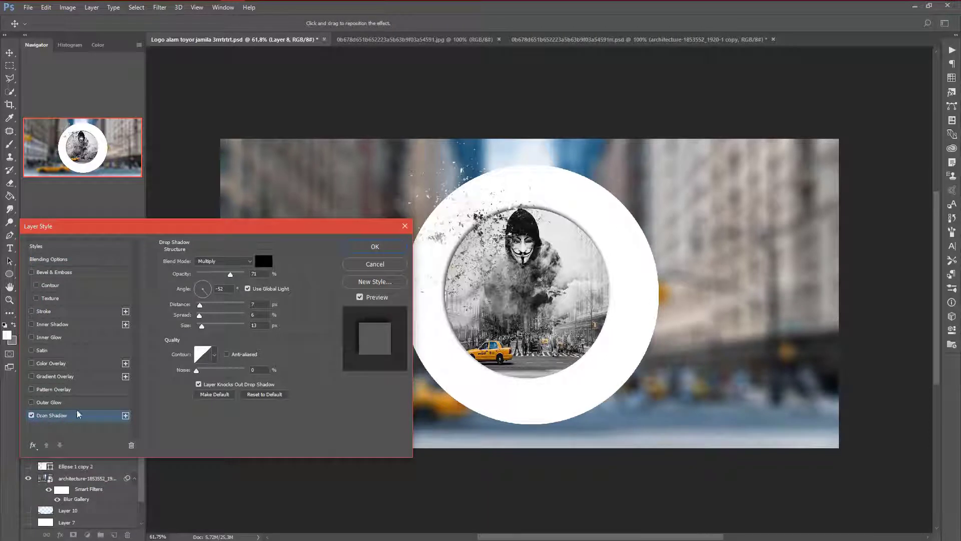
left_click_drag(230, 275, 219, 274)
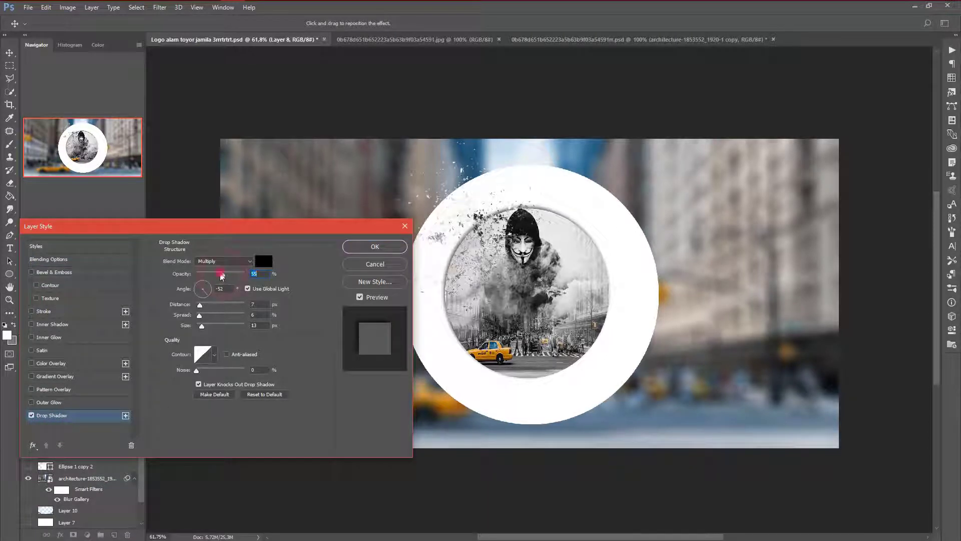
left_click(200, 287)
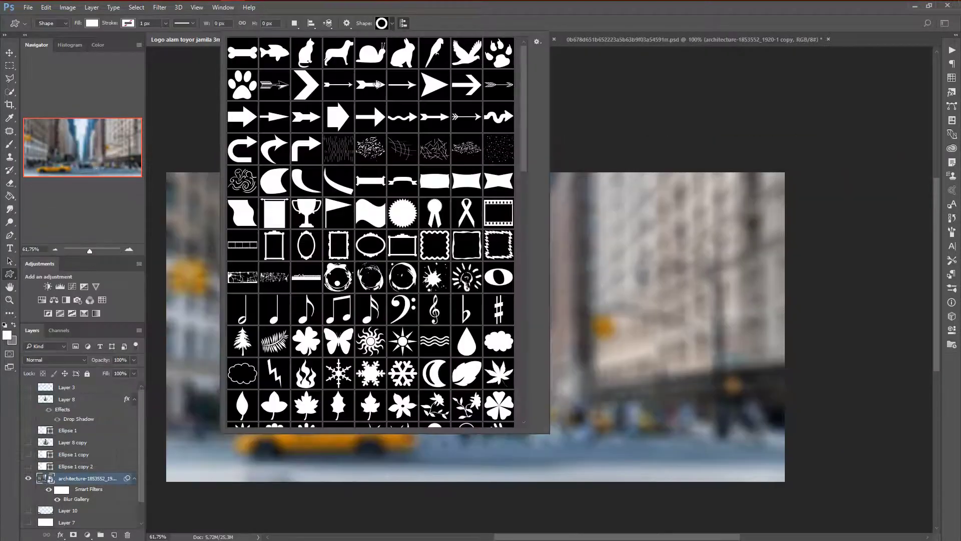
Step: Draw a thin circle-outline custom shape over the city background
scroll(330, 265, "down", 1)
scroll(331, 276, "down", 4)
scroll(334, 288, "down", 3)
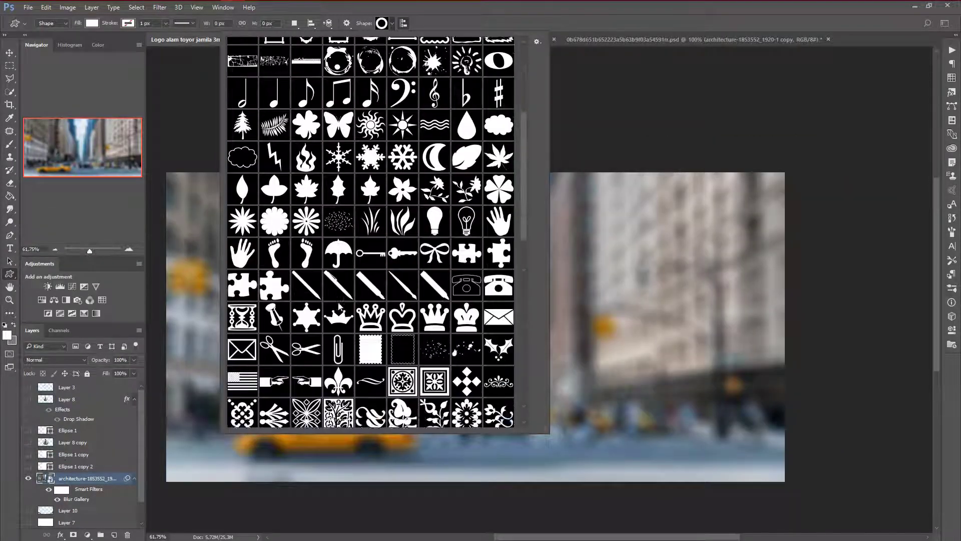
scroll(339, 303, "down", 3)
scroll(339, 302, "down", 3)
scroll(338, 304, "down", 2)
scroll(338, 305, "down", 1)
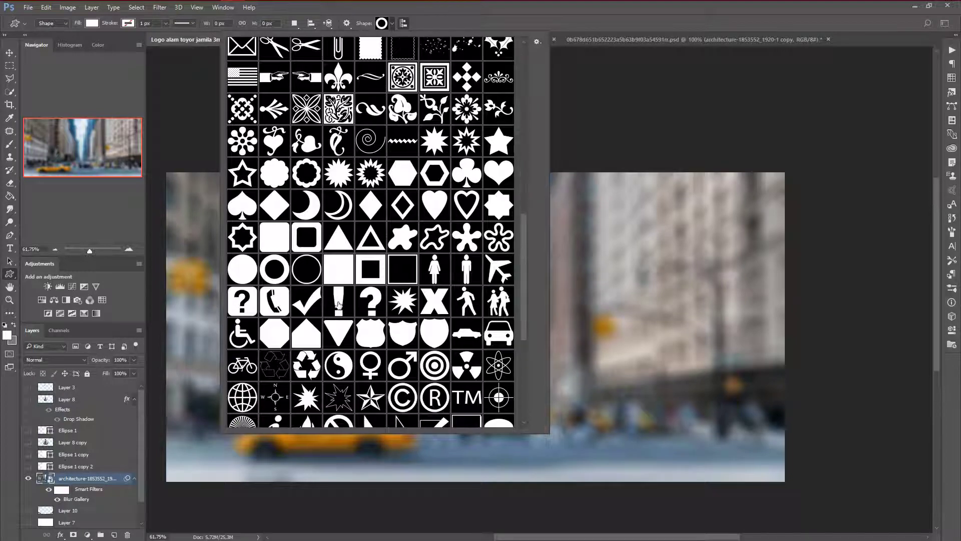
scroll(338, 305, "down", 3)
scroll(338, 300, "down", 3)
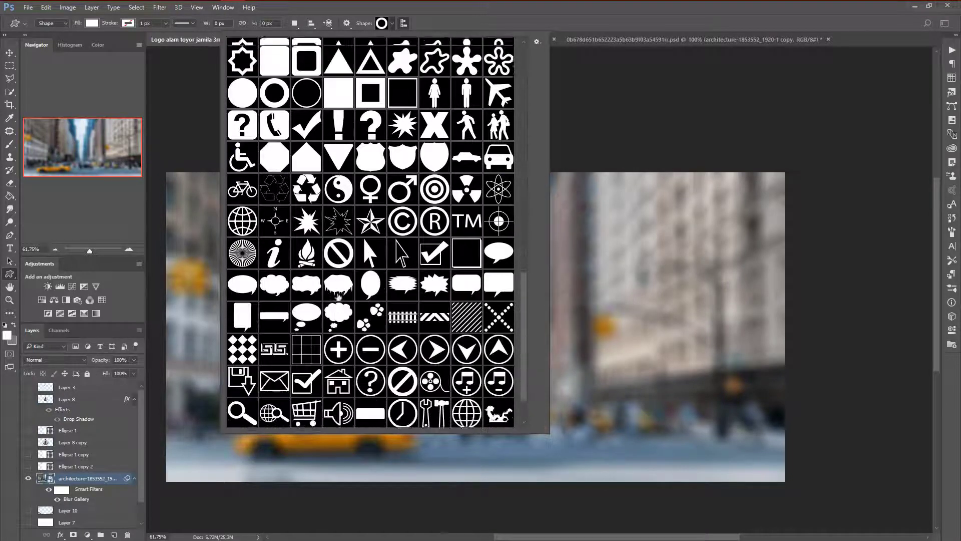
scroll(336, 246, "up", 3)
left_click(306, 197)
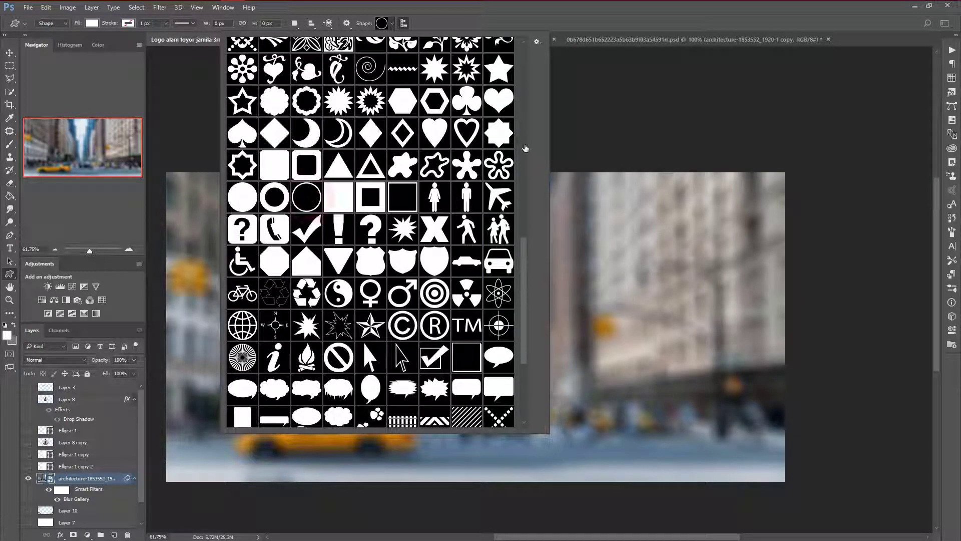
left_click(10, 277)
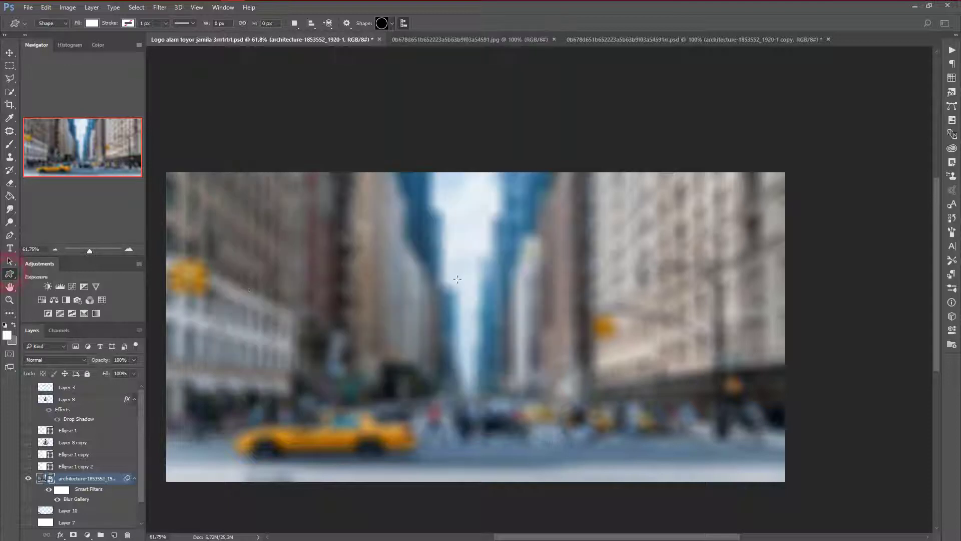
left_click_drag(560, 233, 336, 451)
Step: Centre the circle outline on the canvas
left_click(9, 52)
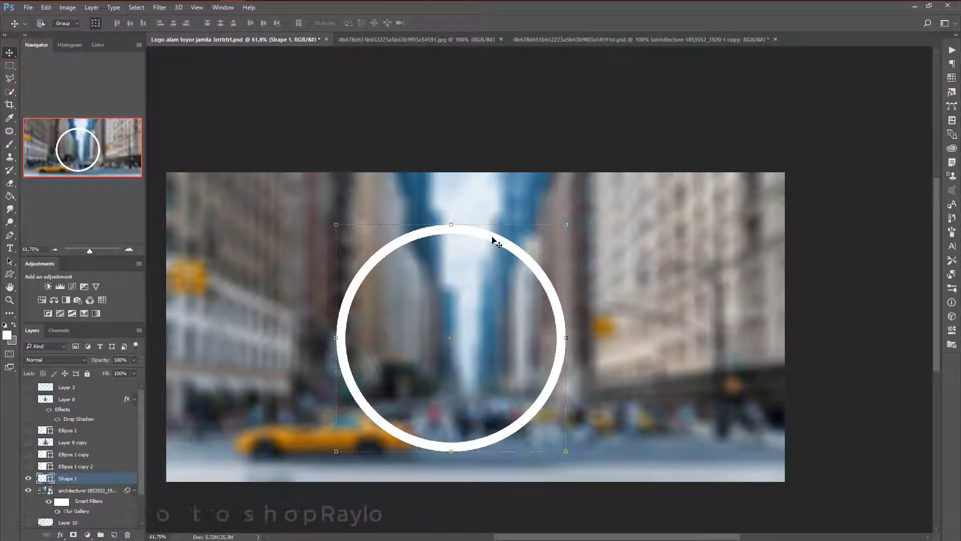
left_click_drag(494, 241, 518, 226)
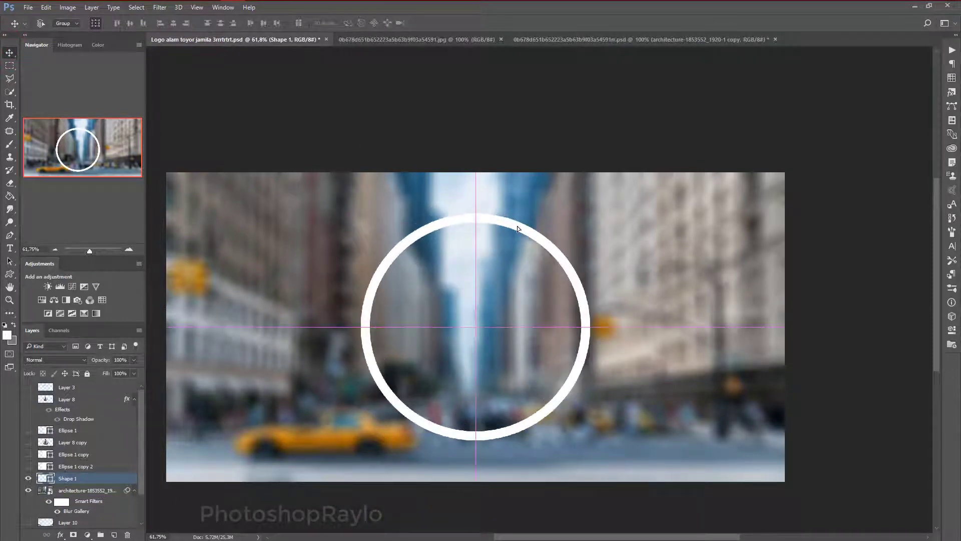
key("ctrl+t")
Step: Delete the Ellipse 1 copy 2 layer and show Ellipse 1 copy and Layer 8 copy
left_click(28, 466)
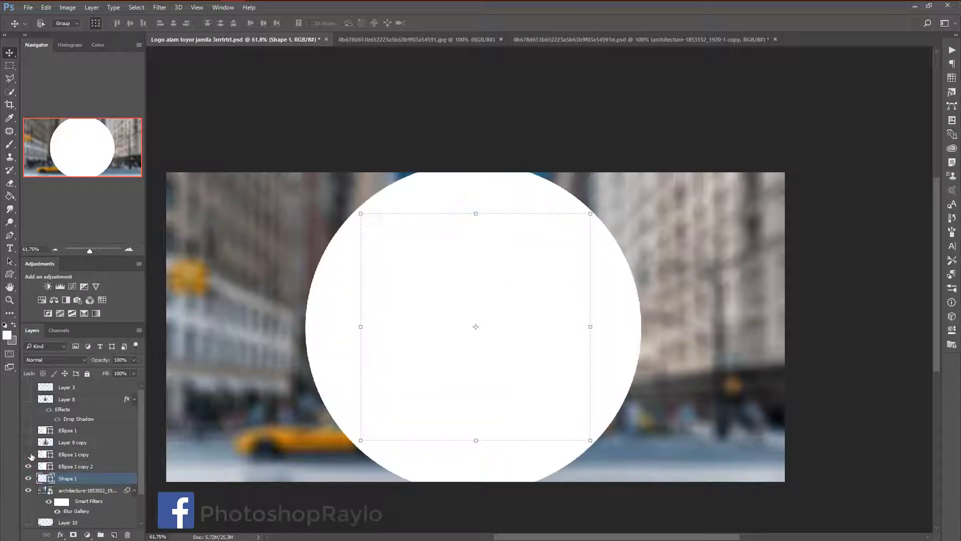
left_click(28, 466)
left_click(75, 466)
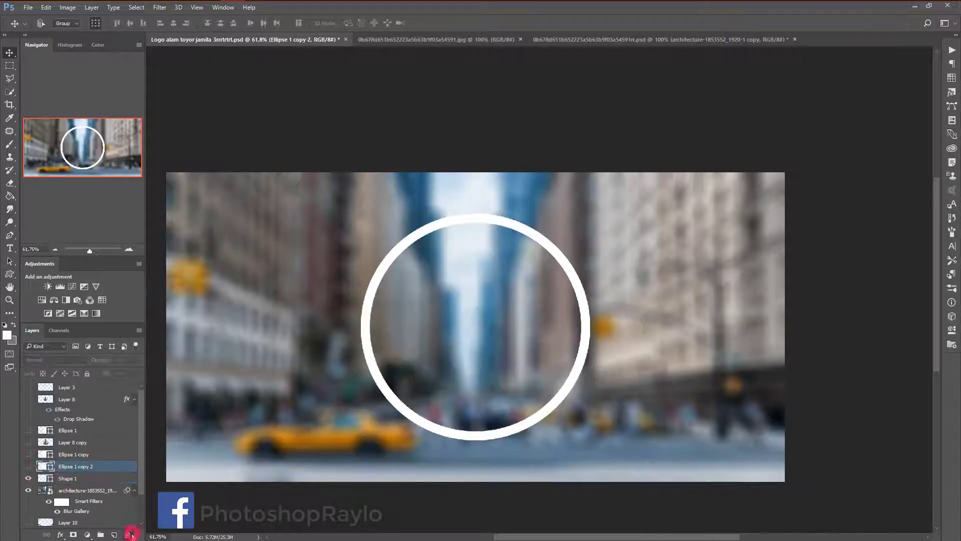
left_click(127, 535)
left_click(423, 201)
left_click(29, 454)
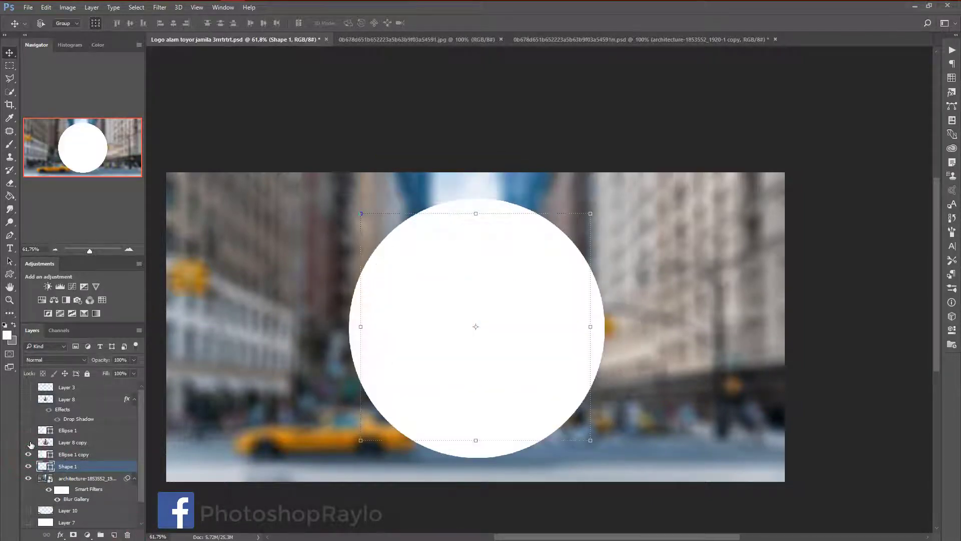
left_click(28, 442)
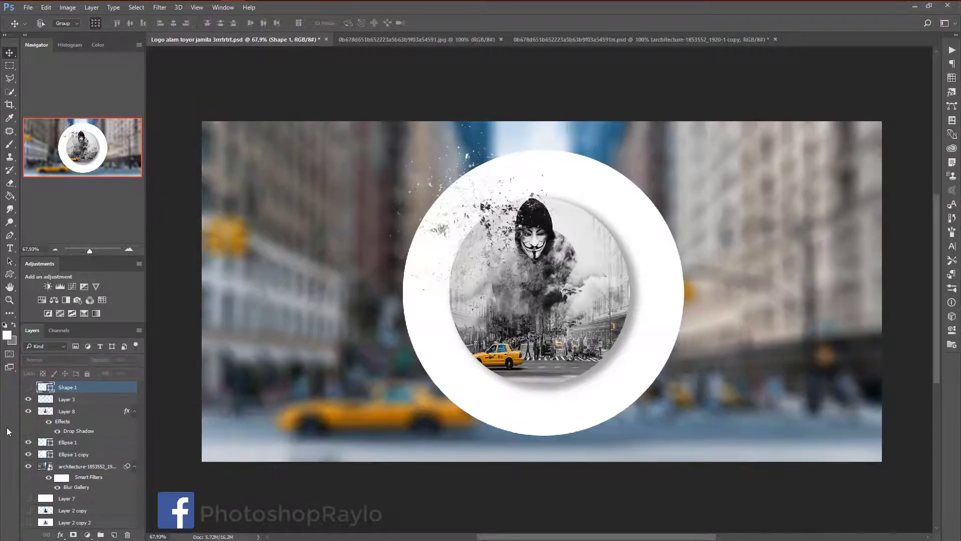
Step: Set the thin Shape 1 outer ring's opacity to 20%
left_click(29, 387)
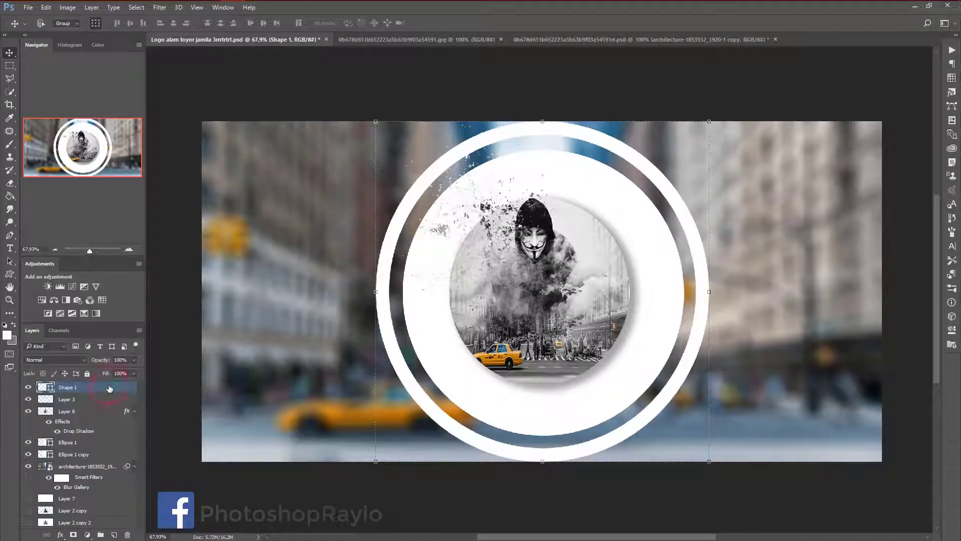
left_click(29, 387)
left_click(29, 388)
left_click(128, 360)
type("20")
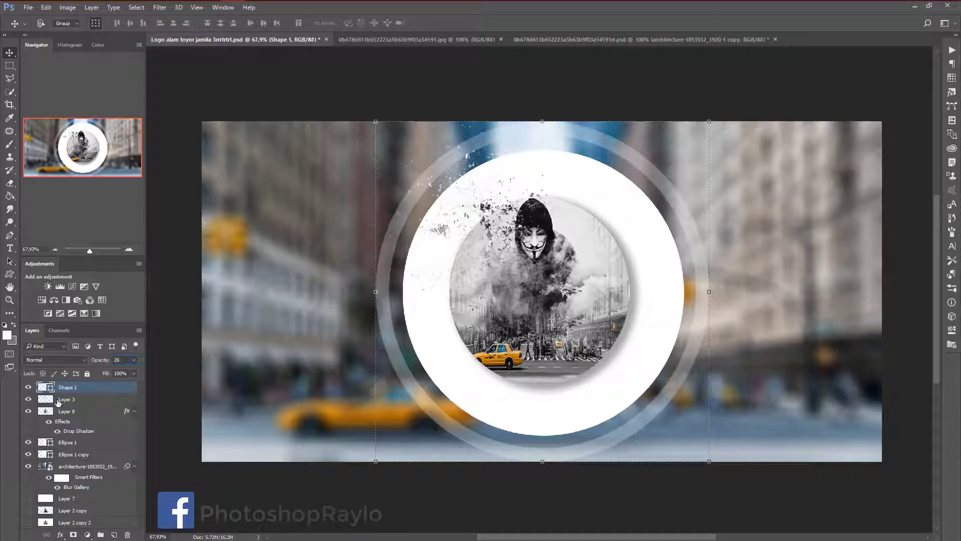
Step: Set the wide white Ellipse 1 copy ring's opacity to 29%
left_click(28, 454)
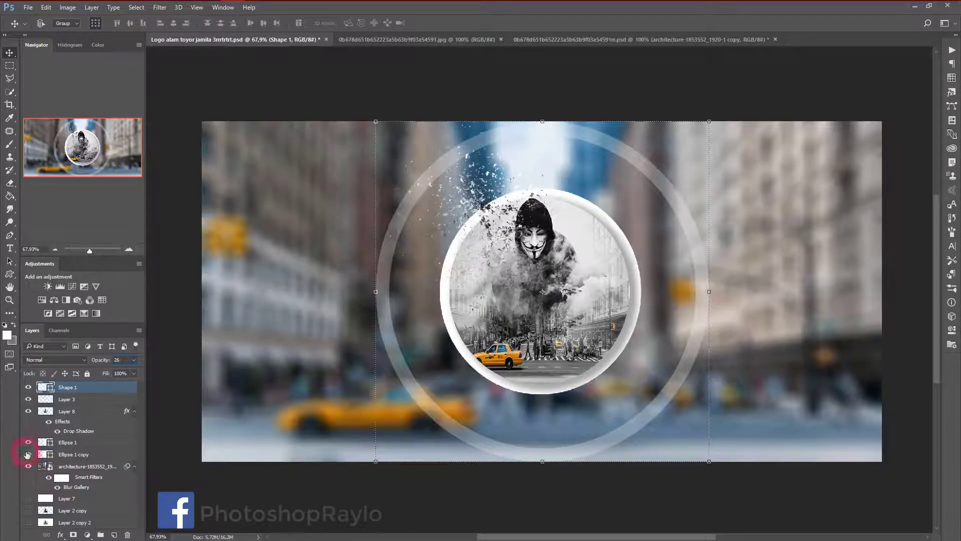
left_click(28, 454)
left_click(110, 452)
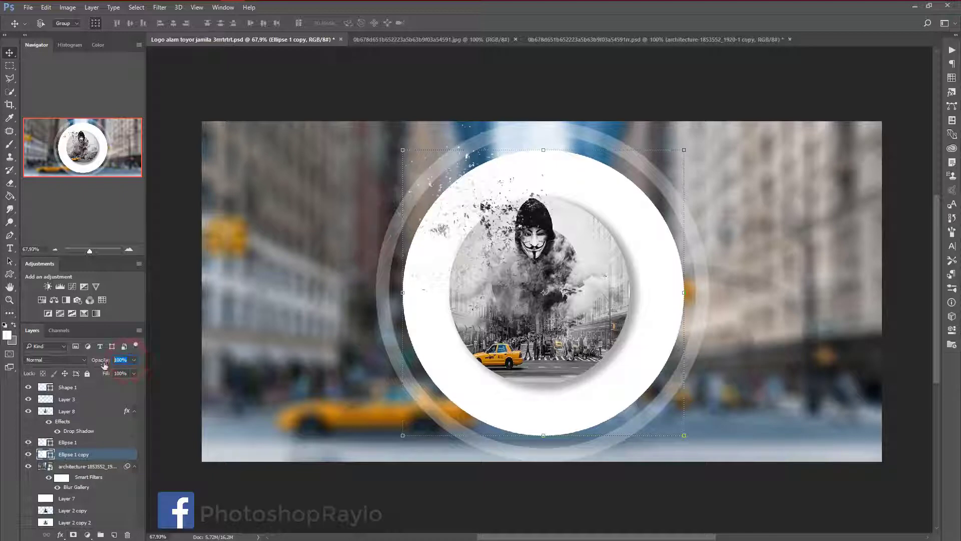
type("29")
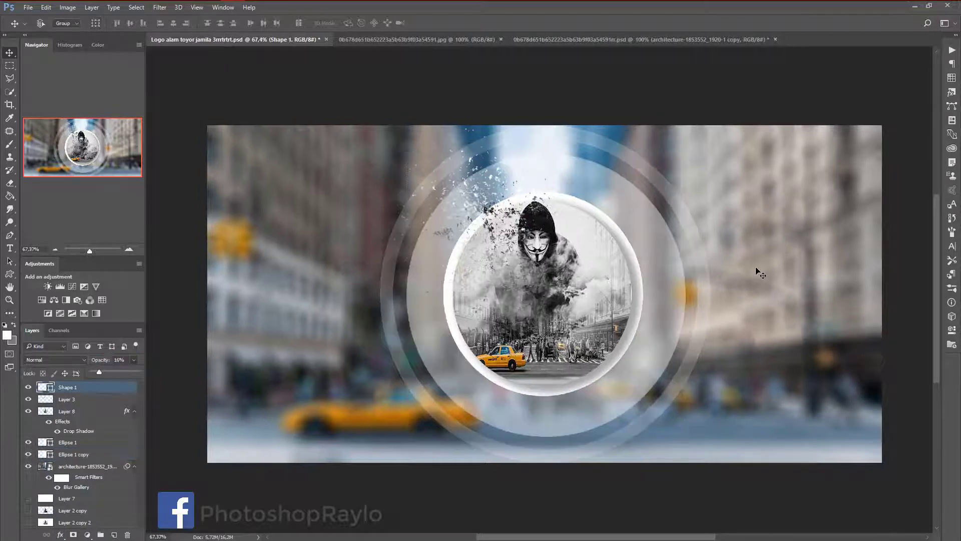
scroll(760, 273, "up", 1)
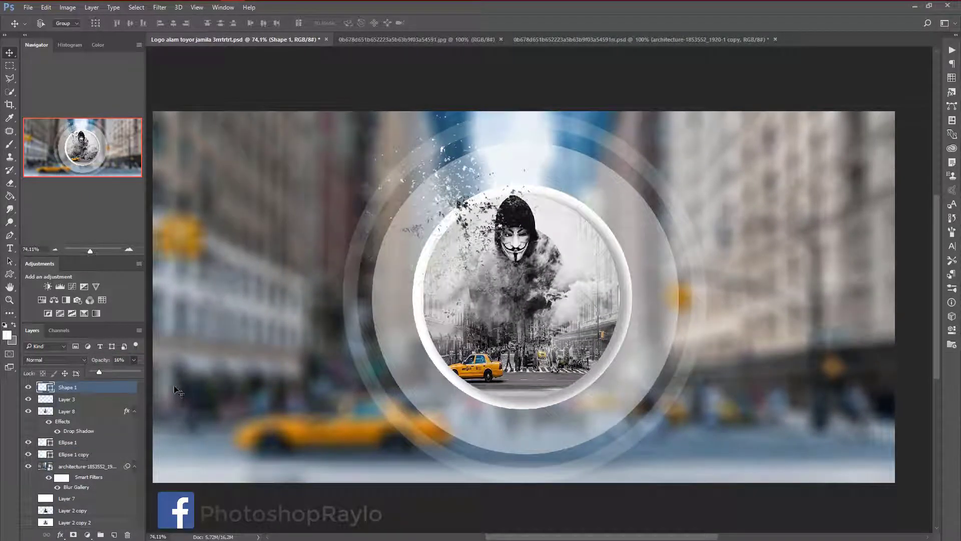
left_click(123, 392)
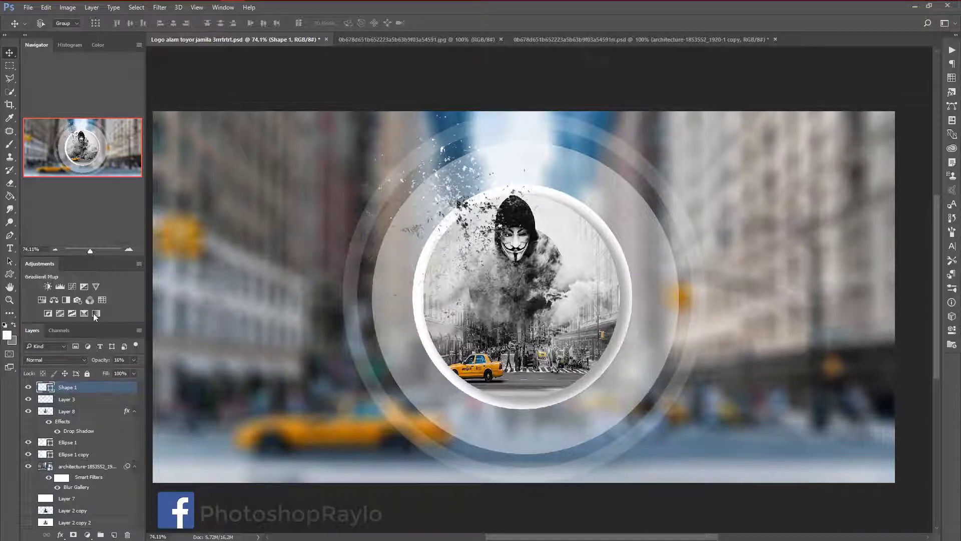
Step: Add a Gradient Map adjustment with a Spectrum gradient, blended in Hue mode
left_click(95, 313)
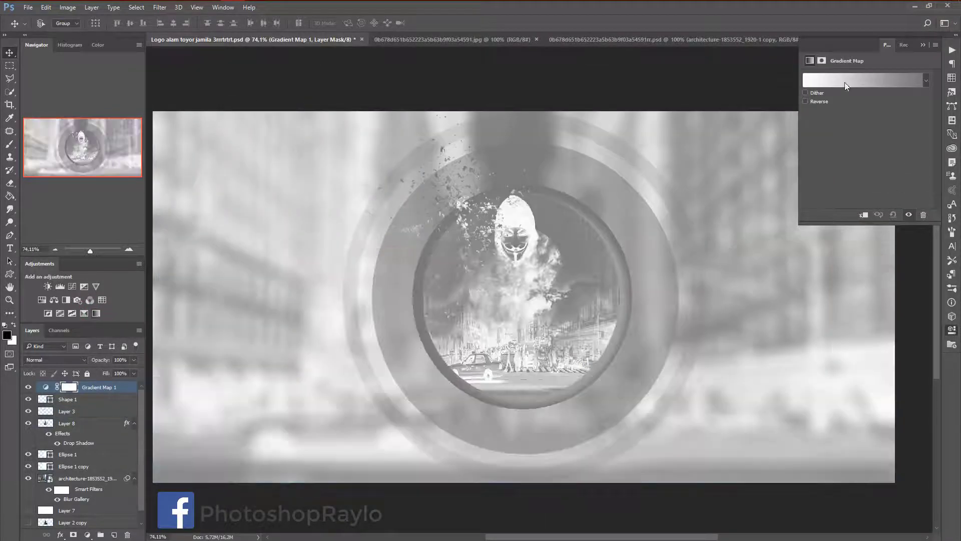
left_click(845, 85)
left_click(887, 104)
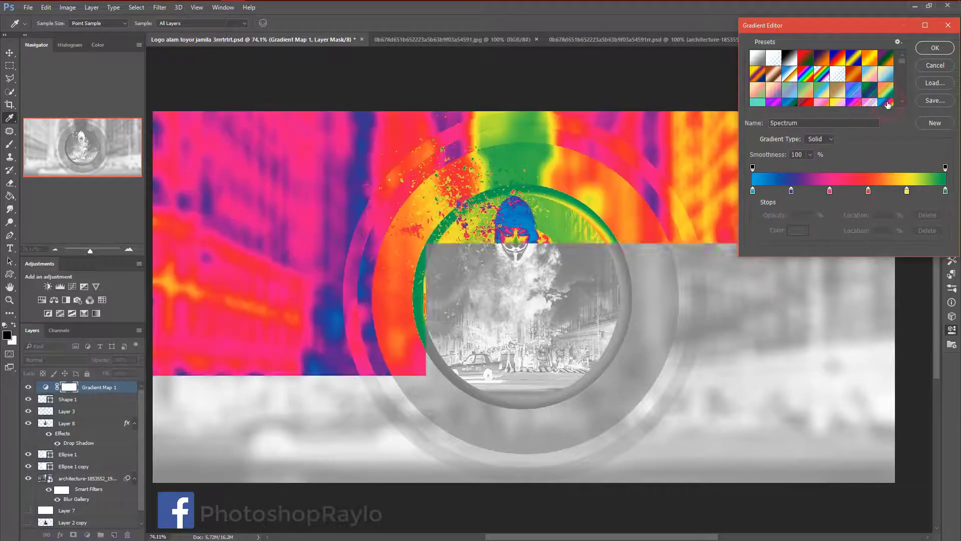
left_click(930, 50)
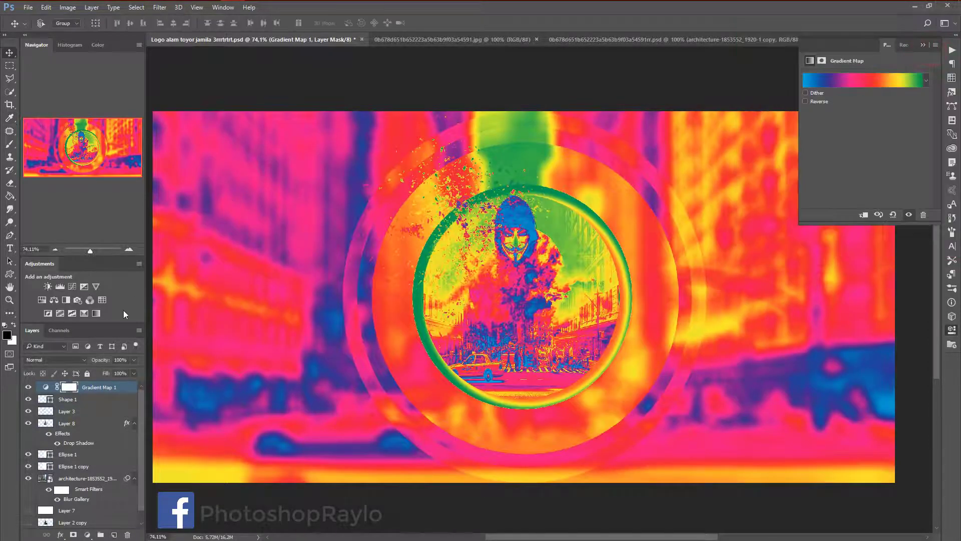
left_click(52, 360)
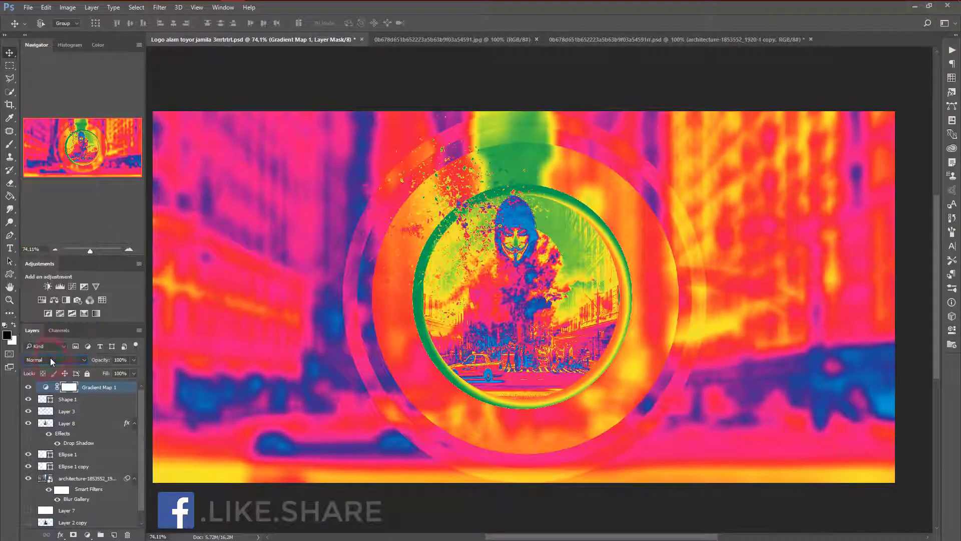
left_click(50, 360)
left_click(35, 333)
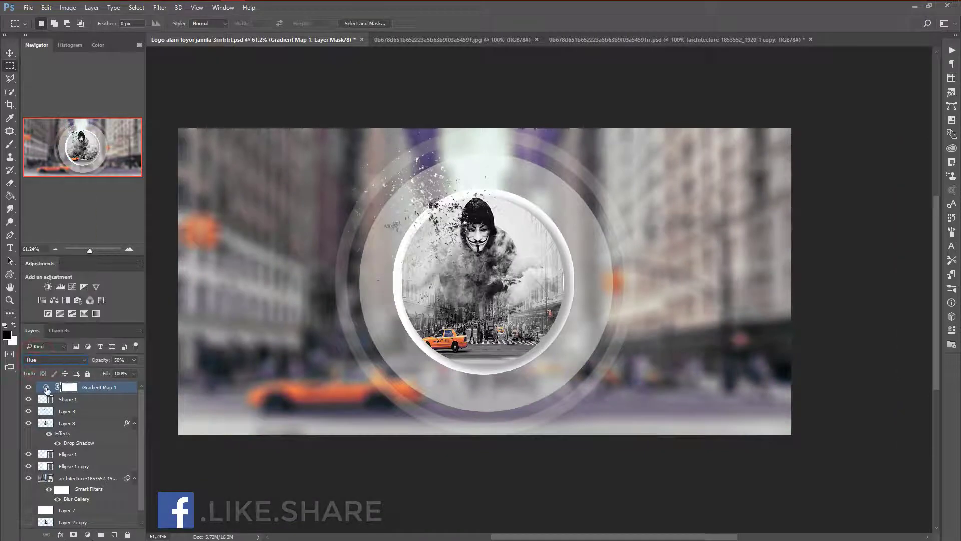
Step: Switch the gradient map to the Violet, Green, Orange preset
double_click(46, 389)
left_click(881, 82)
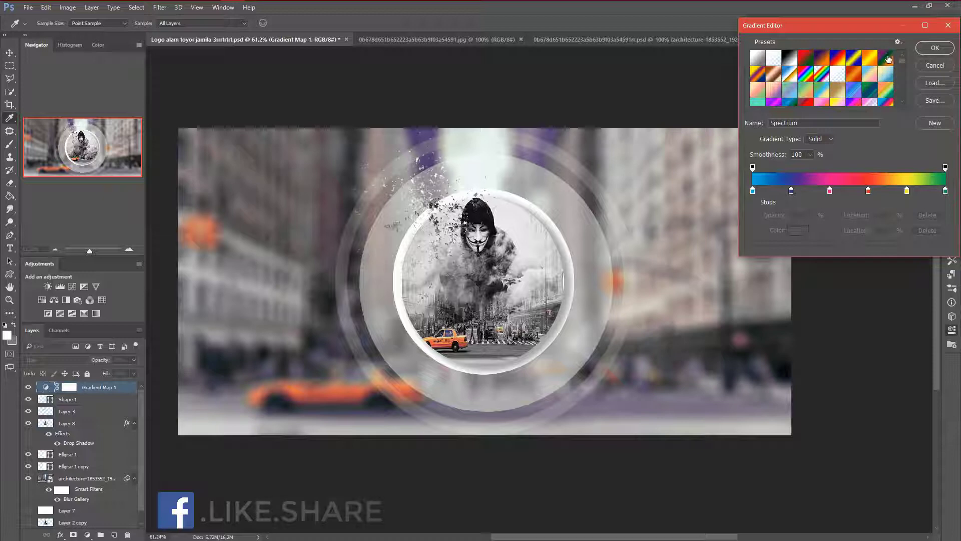
left_click(886, 59)
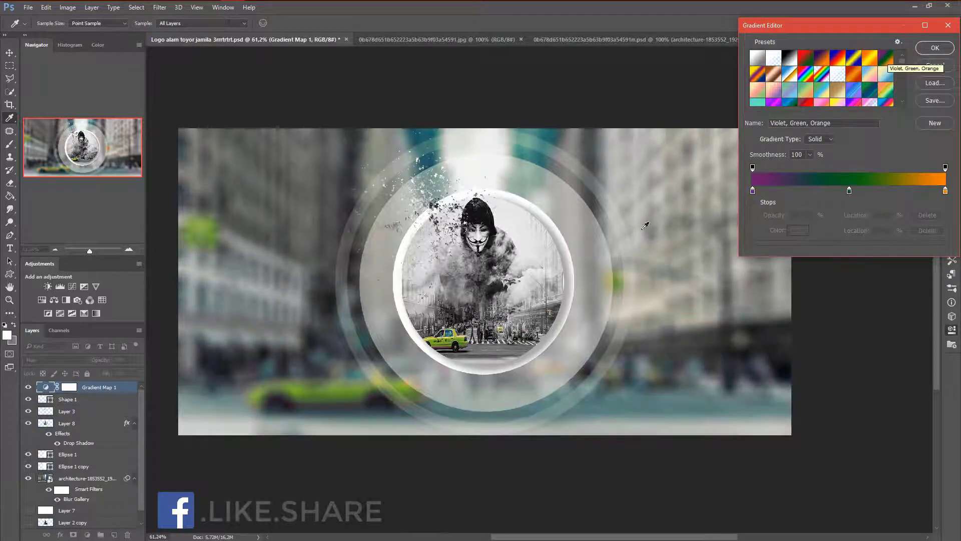
left_click(939, 50)
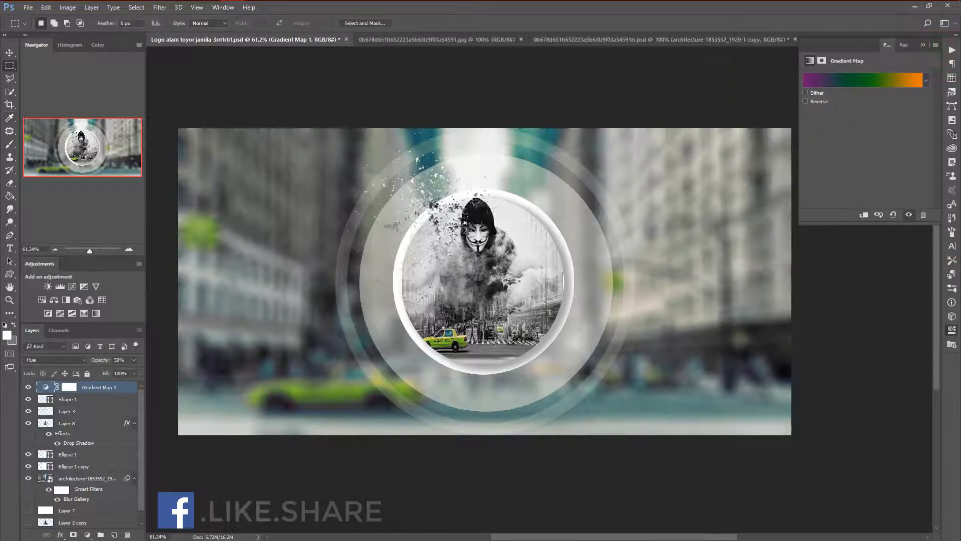
Step: Toggle Shape 1, Layer 3, Layer 8 and the white ring layers' visibility to compare their contributions
left_click(68, 399)
left_click(28, 399)
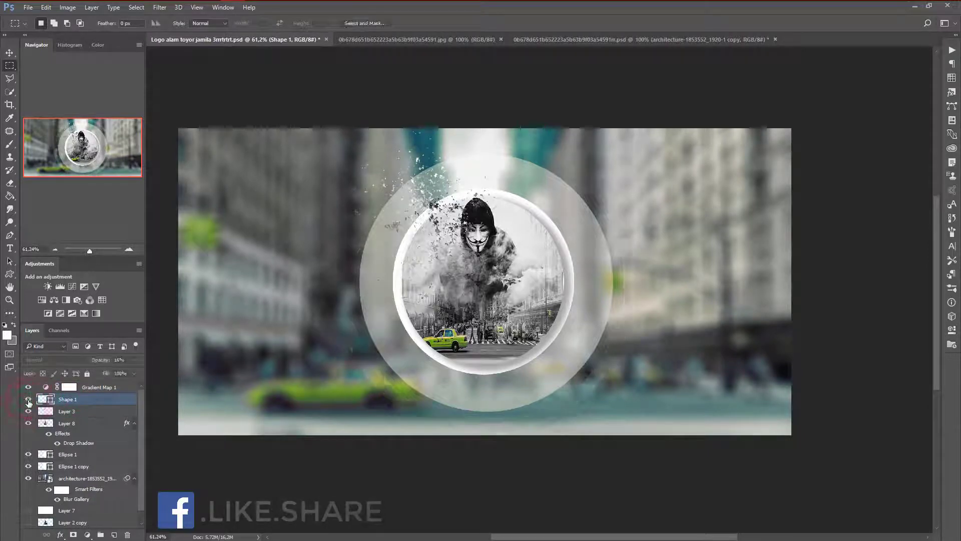
left_click(28, 399)
left_click(28, 412)
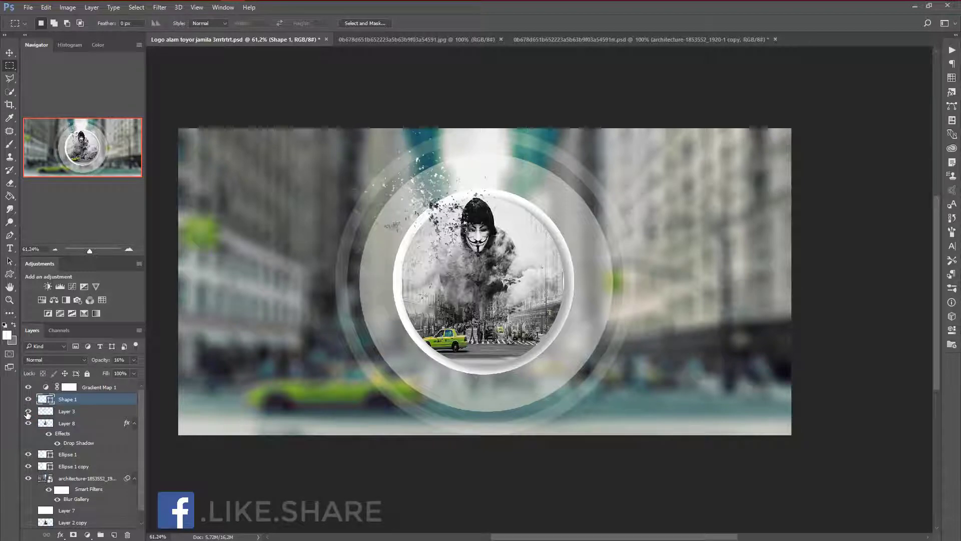
left_click(28, 424)
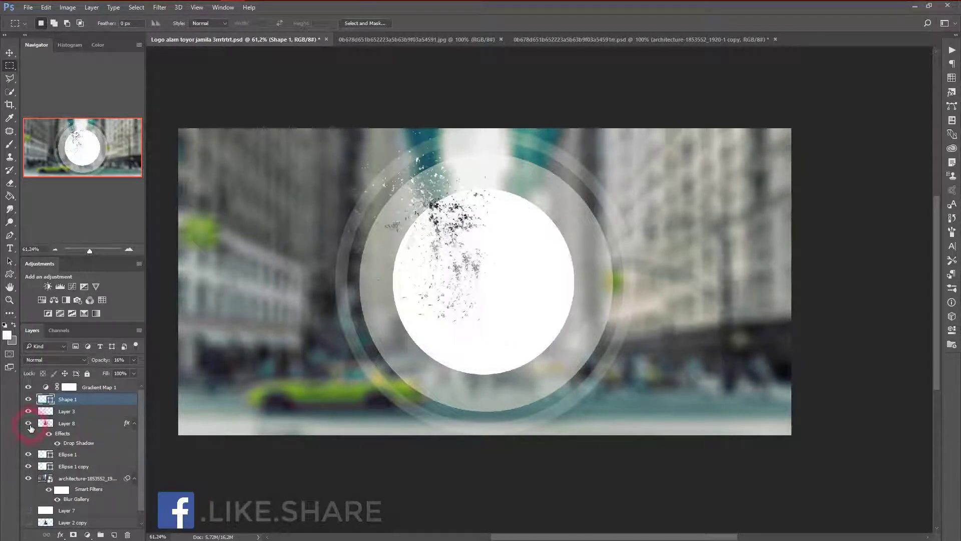
left_click(29, 455)
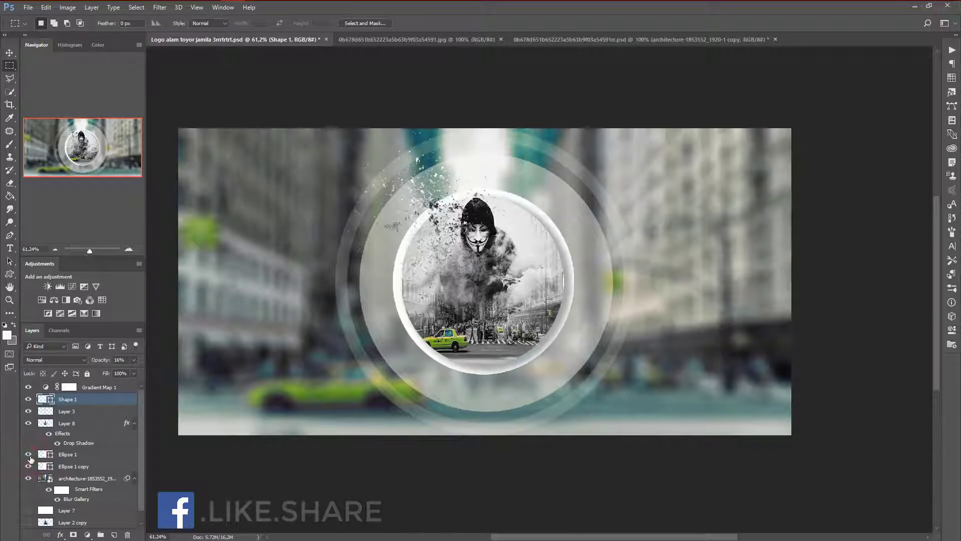
left_click(29, 466)
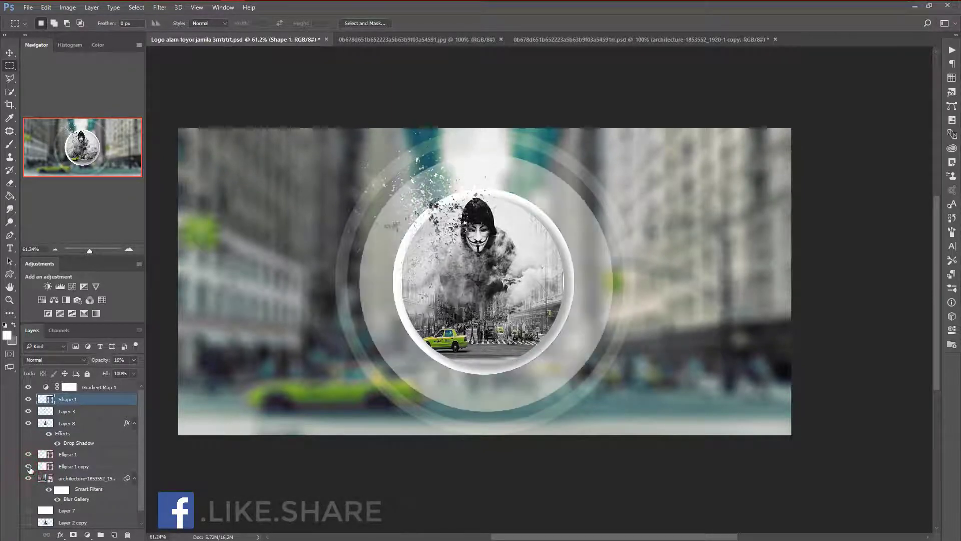
left_click(29, 466)
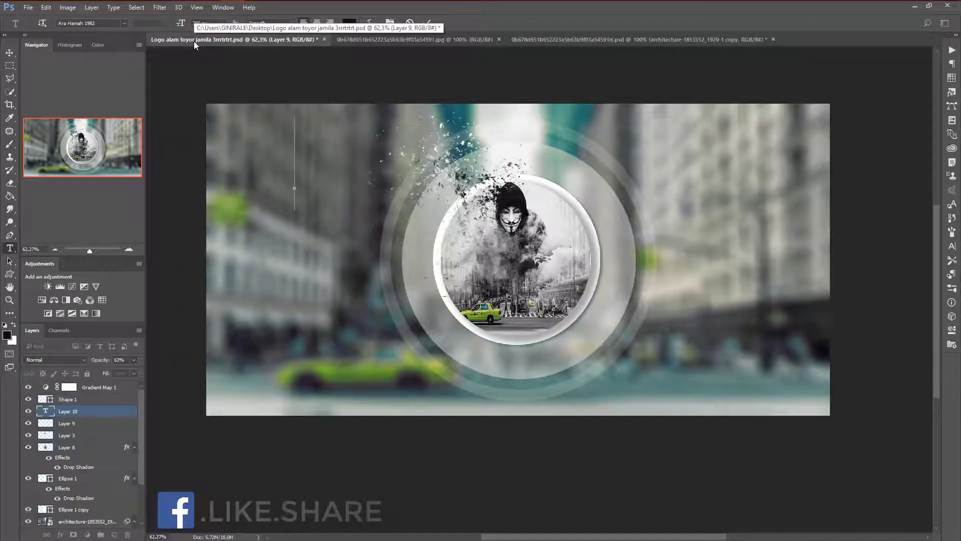
Step: Type DOUBLE and recolour the X in EXPOSURE bright green (7eff00)
type("D")
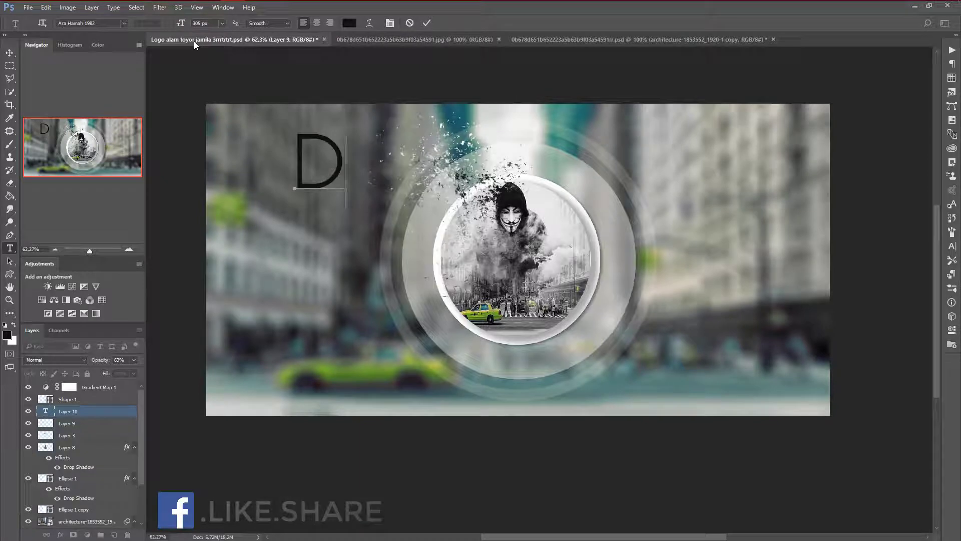
type("OUB")
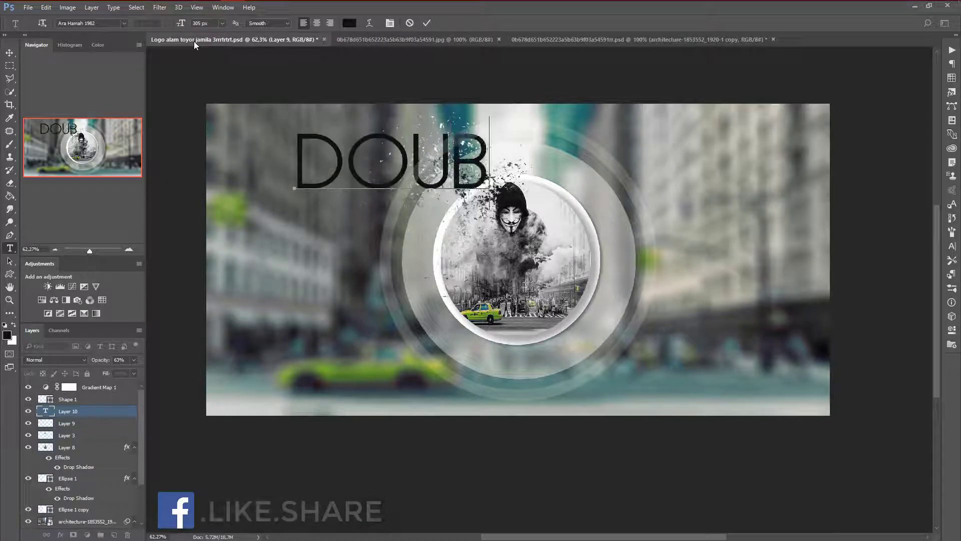
type("LE")
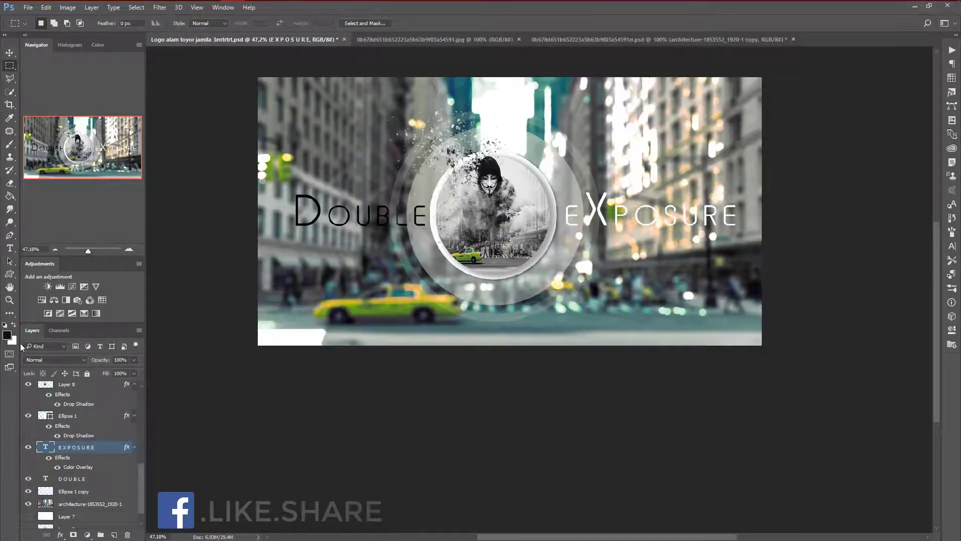
left_click(10, 247)
left_click(580, 224)
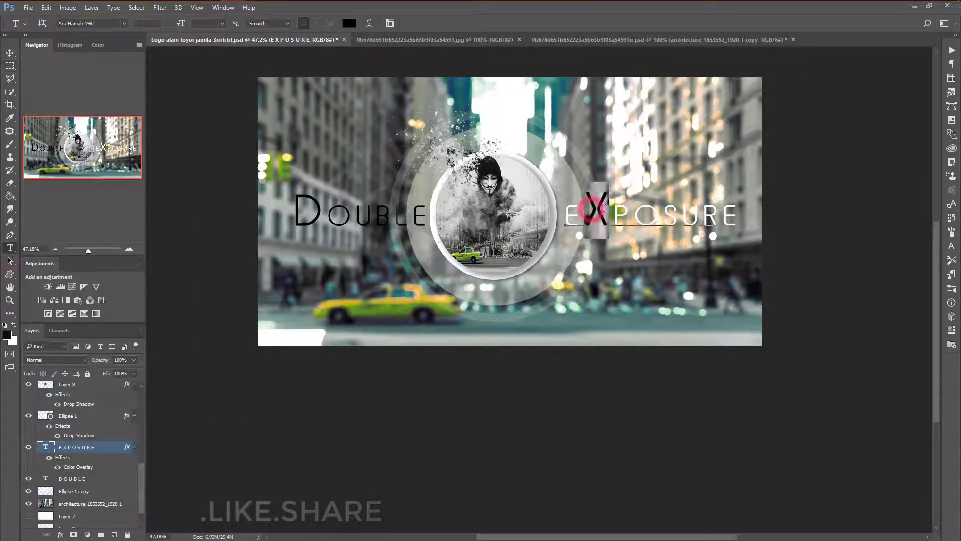
left_click(349, 23)
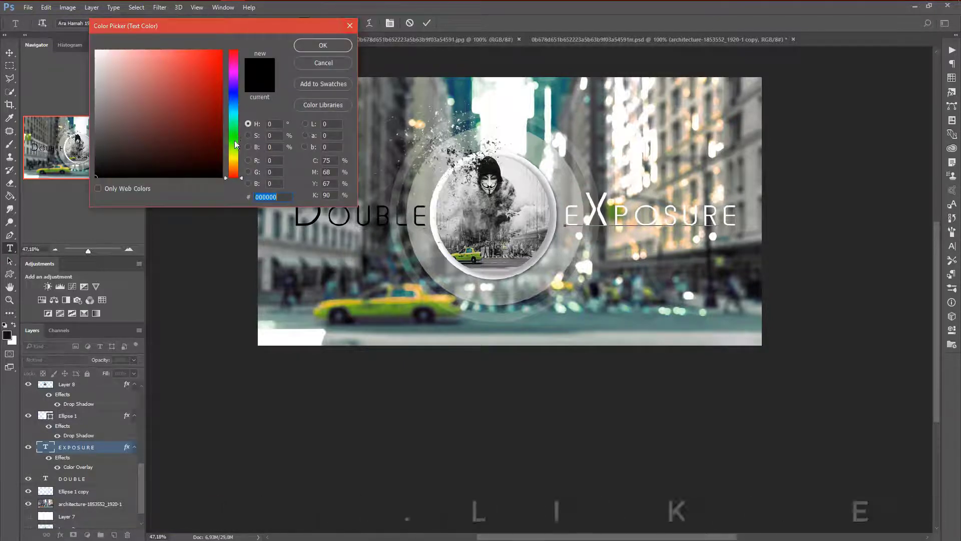
left_click_drag(237, 140, 238, 147)
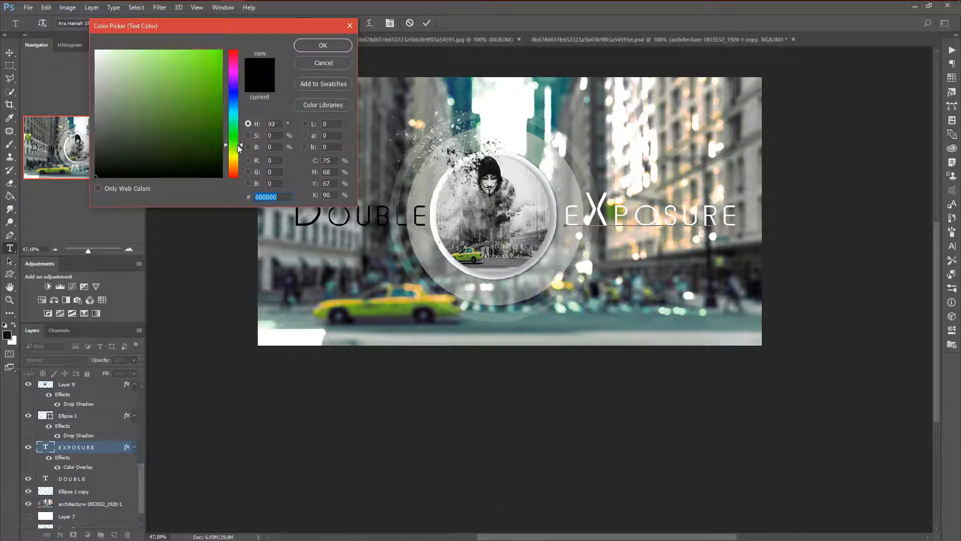
left_click_drag(221, 55, 235, 39)
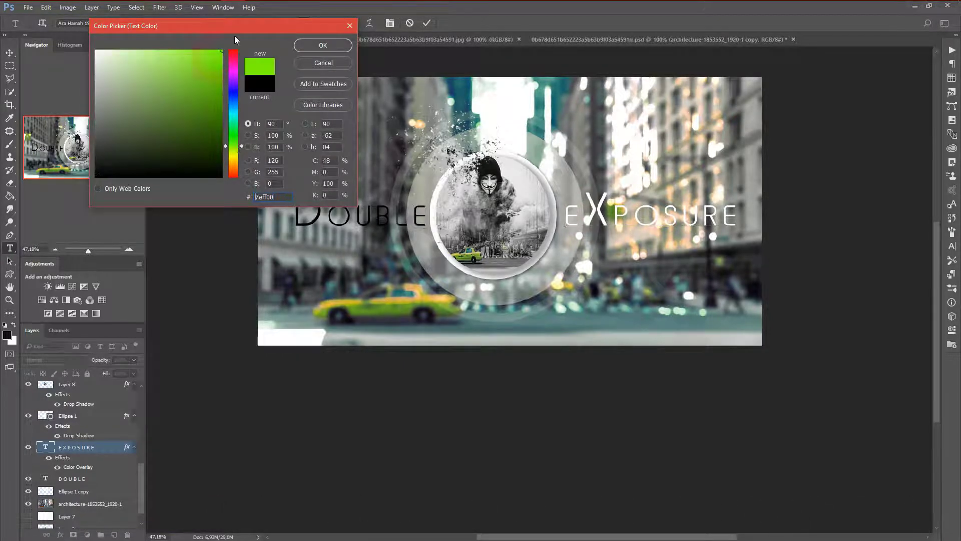
left_click(323, 45)
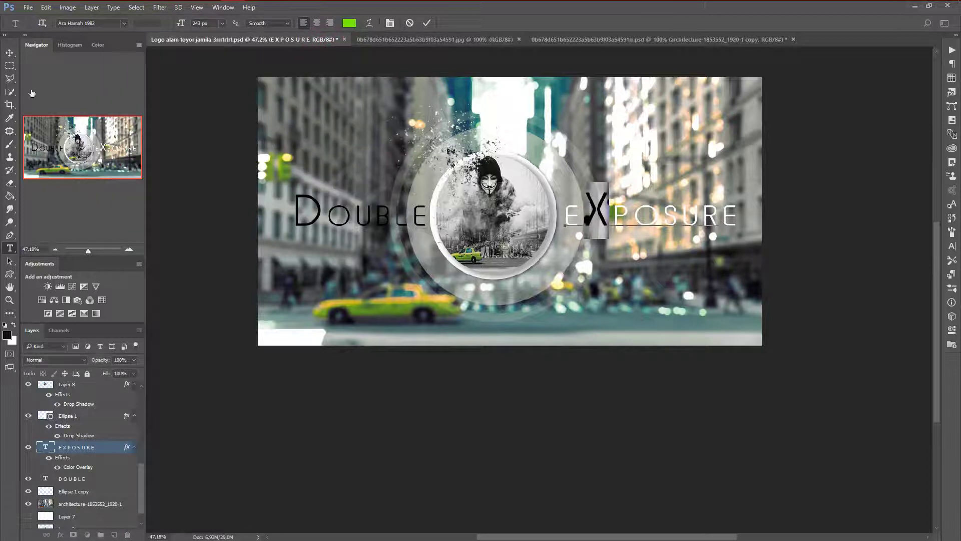
left_click(101, 481)
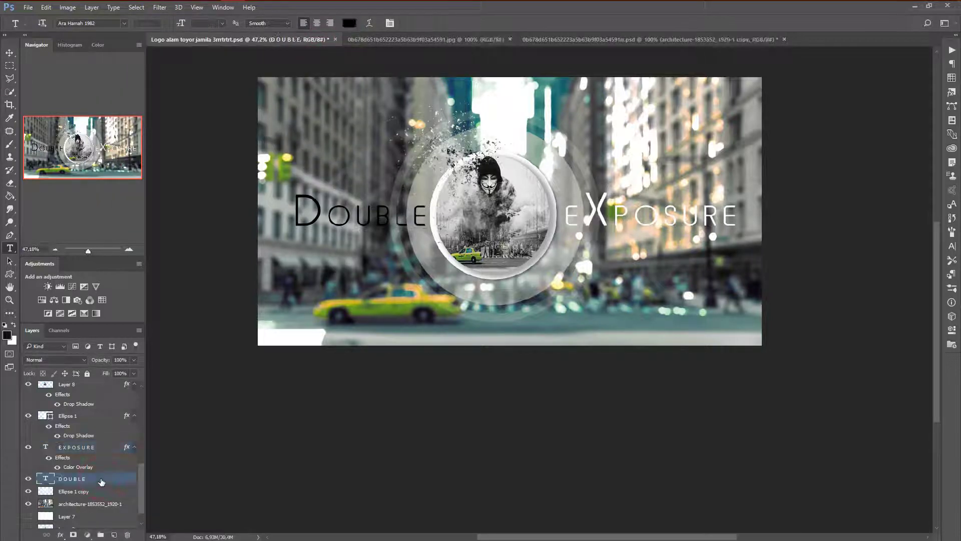
Step: Disable the EXPOSURE layer's Color Overlay so the green X shows
double_click(112, 446)
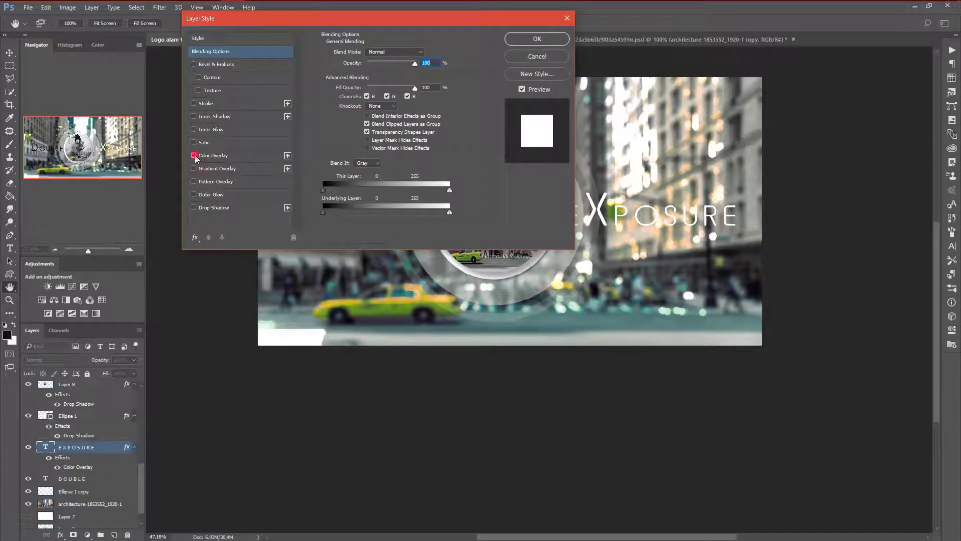
left_click(194, 156)
left_click(536, 38)
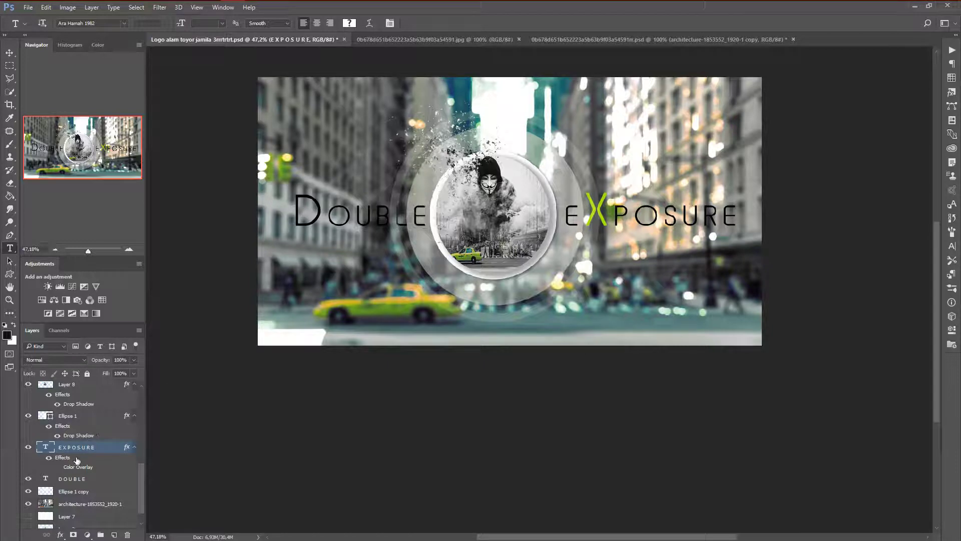
Step: Recolour the D of DOUBLE bright green to match the X
left_click(100, 480)
left_click_drag(321, 199, 294, 221)
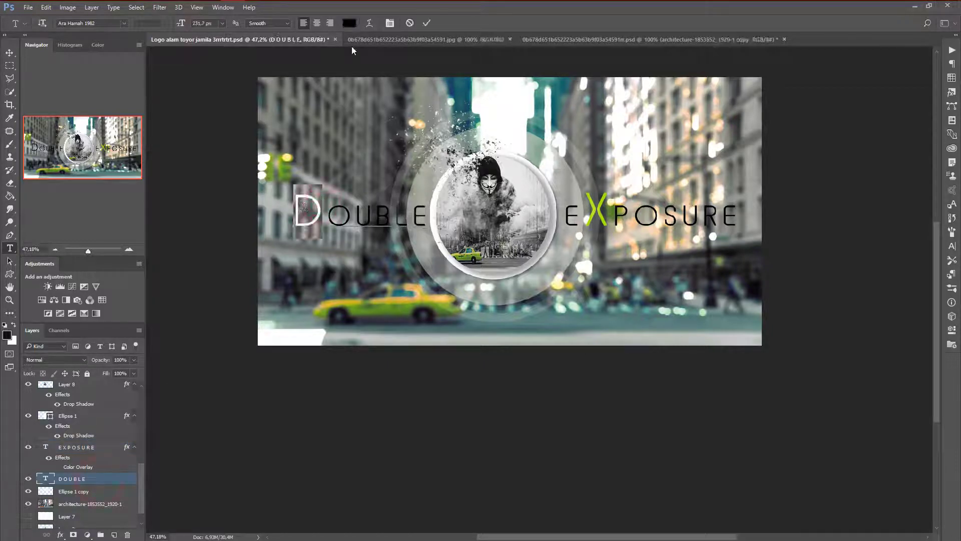
left_click(349, 23)
left_click_drag(229, 134, 226, 149)
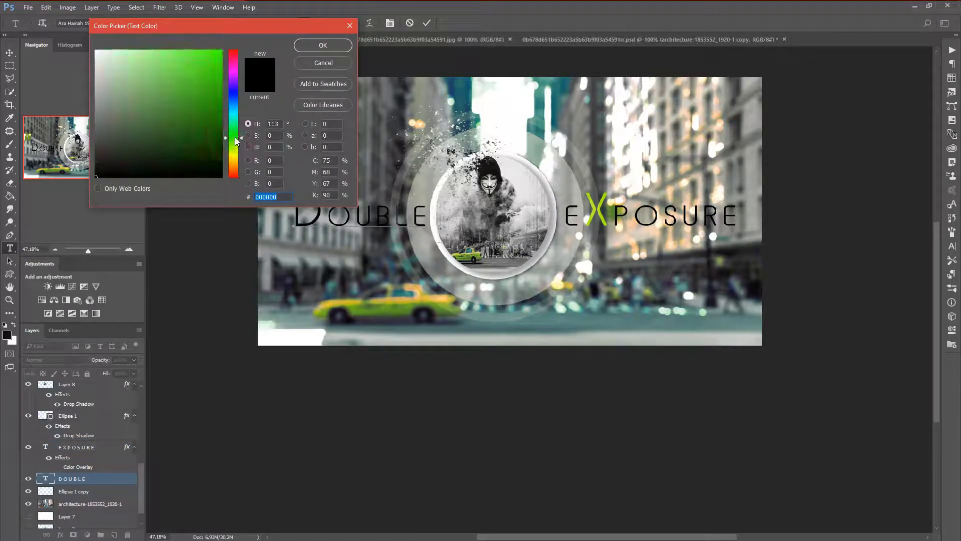
left_click(221, 51)
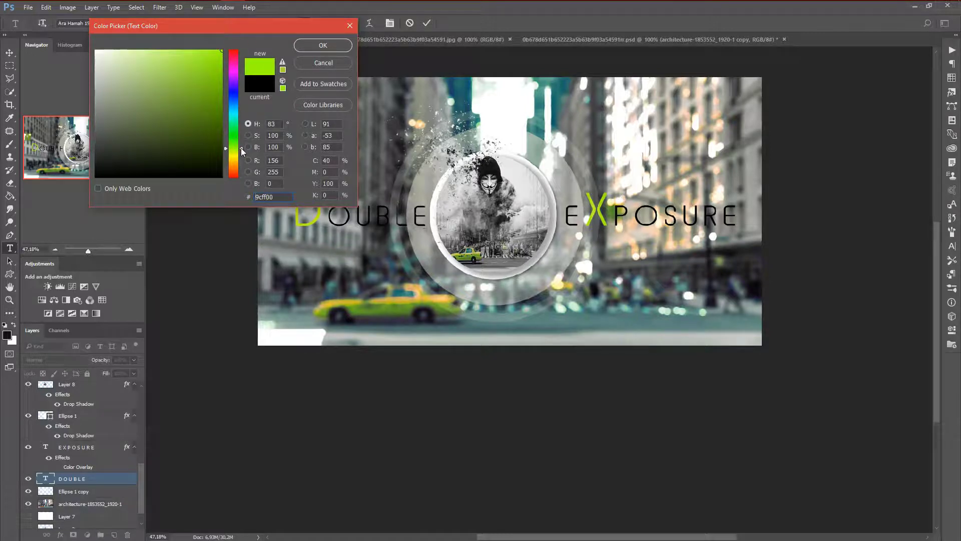
left_click_drag(242, 148, 240, 146)
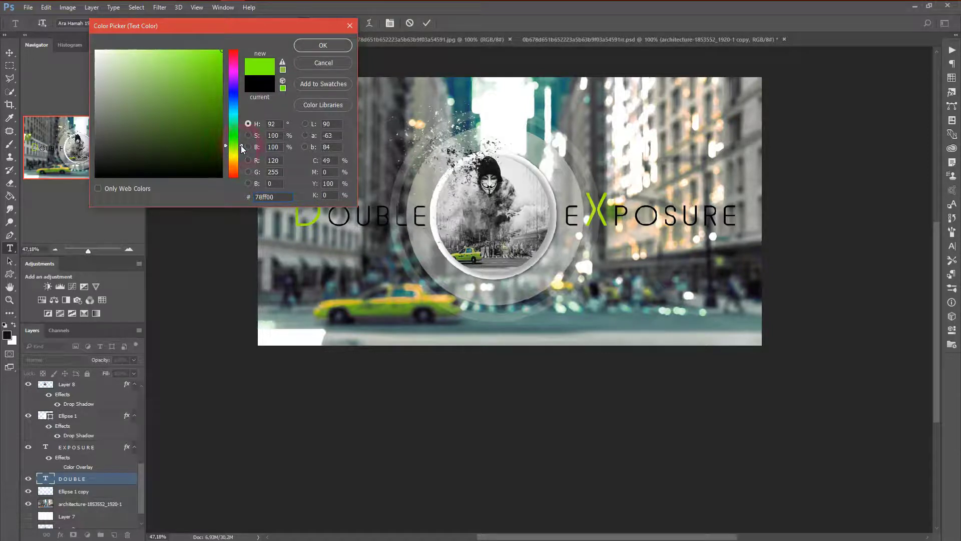
left_click(329, 48)
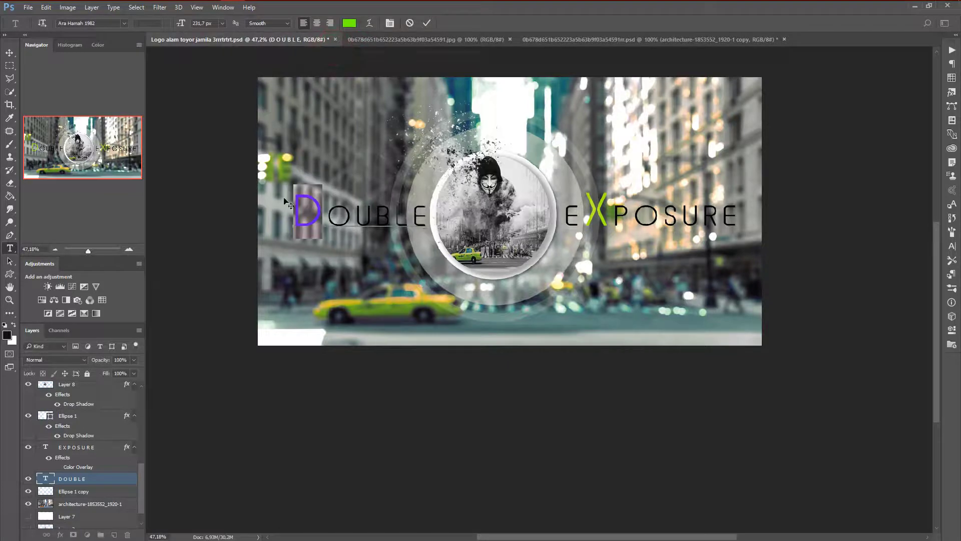
left_click(304, 213)
Step: Commit the text edit and add new empty Layer 12 above the DOUBLE title
scroll(304, 213, "up", 2)
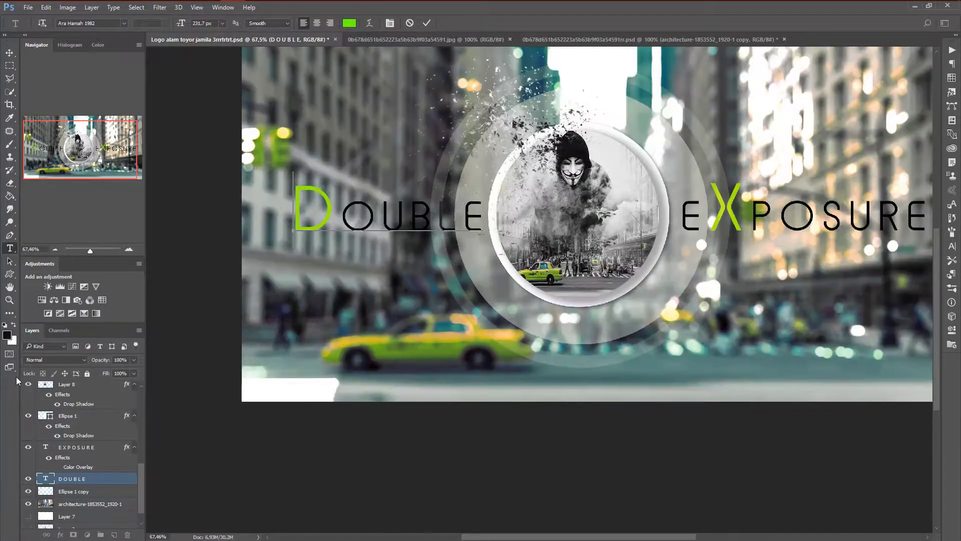
key("ctrl+shift+alt+n")
key("m")
scroll(868, 271, "down", 2)
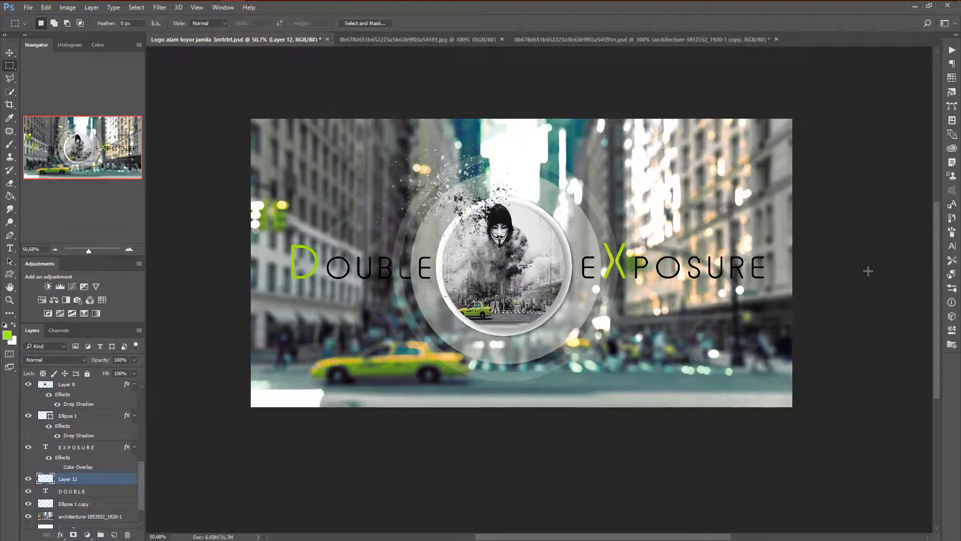